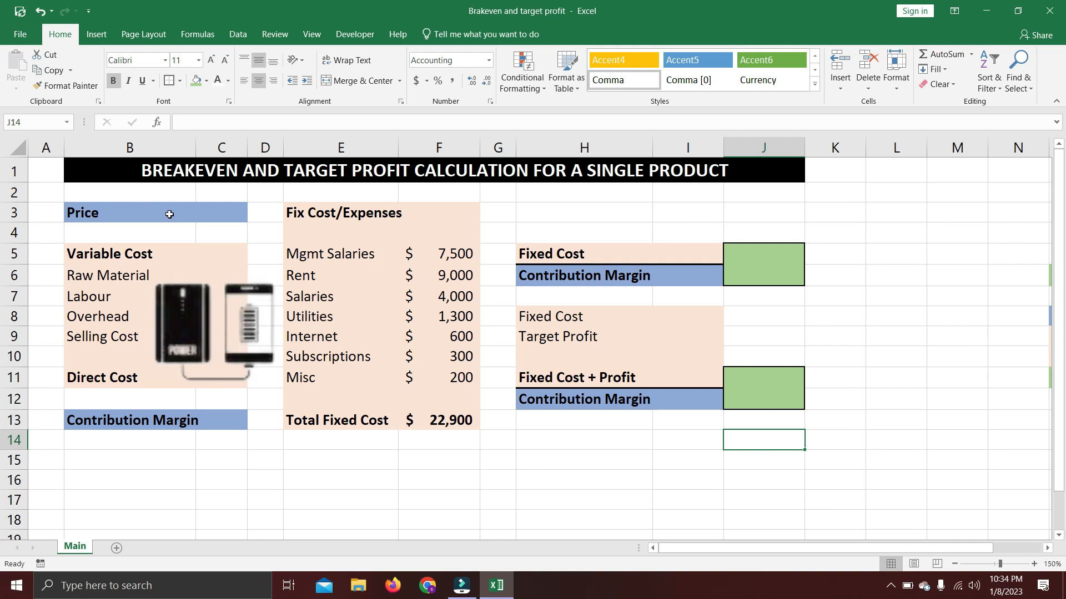
# Enter a price of 50 in cell C3.
pyautogui.click(216, 213)
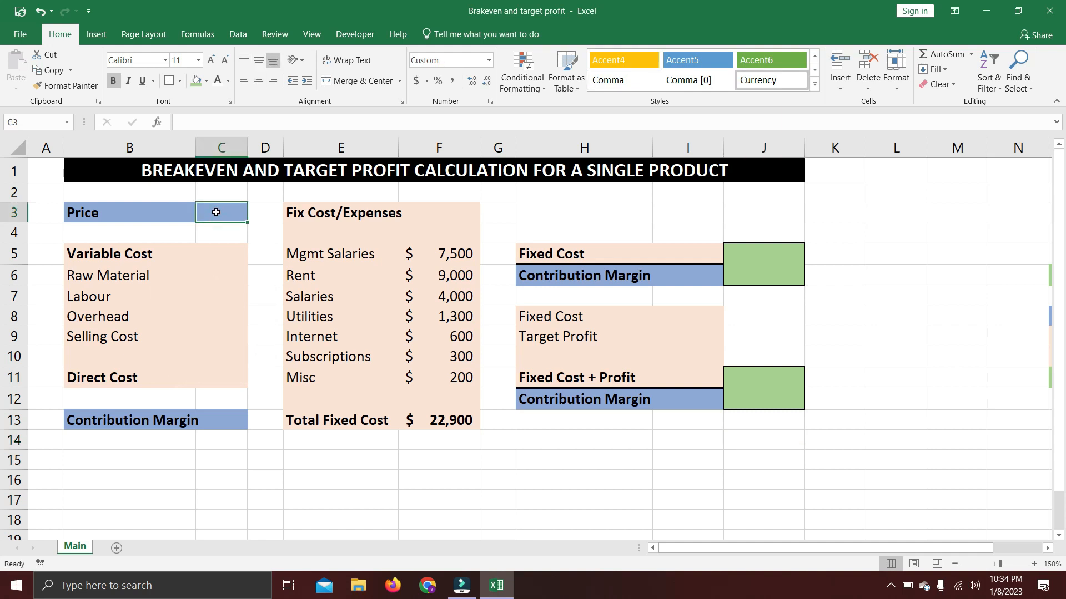
pyautogui.write('50')
pyautogui.press('Return')
# Fill in the variable costs in C6:C9: Raw Material 12, Labour 3, Overhead 1 and Selling Cost 2.
pyautogui.press('Down')
pyautogui.press('Down')
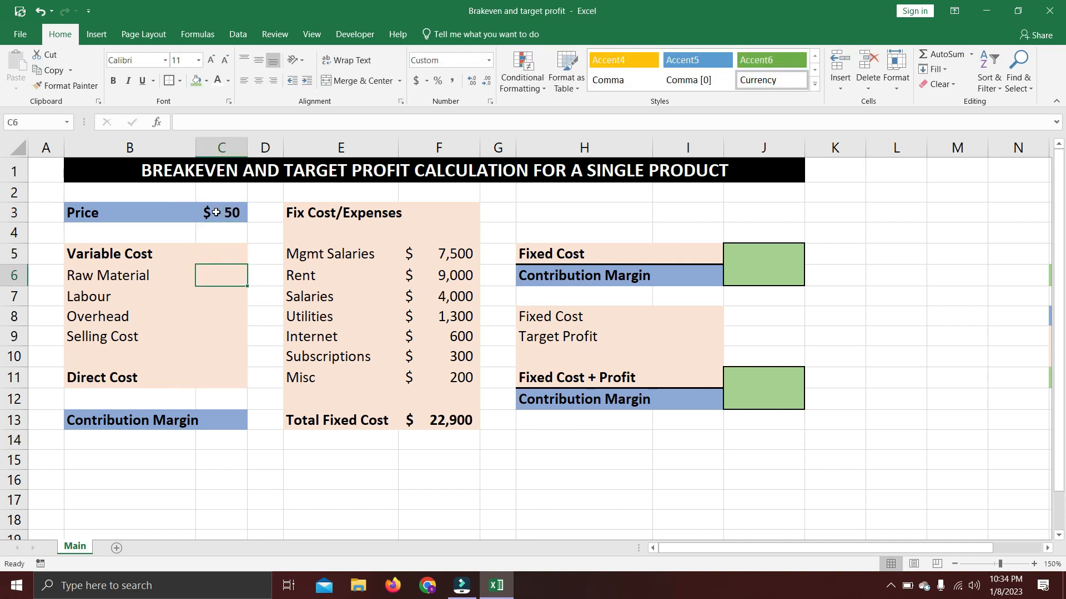
pyautogui.write('12')
pyautogui.press('Return')
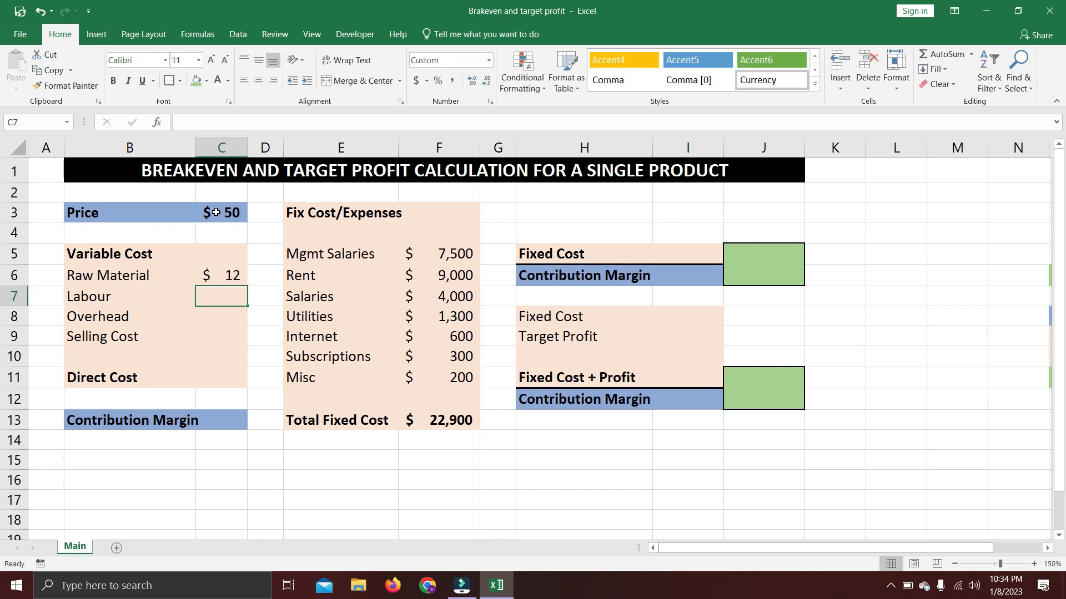
pyautogui.write('3')
pyautogui.press('Return')
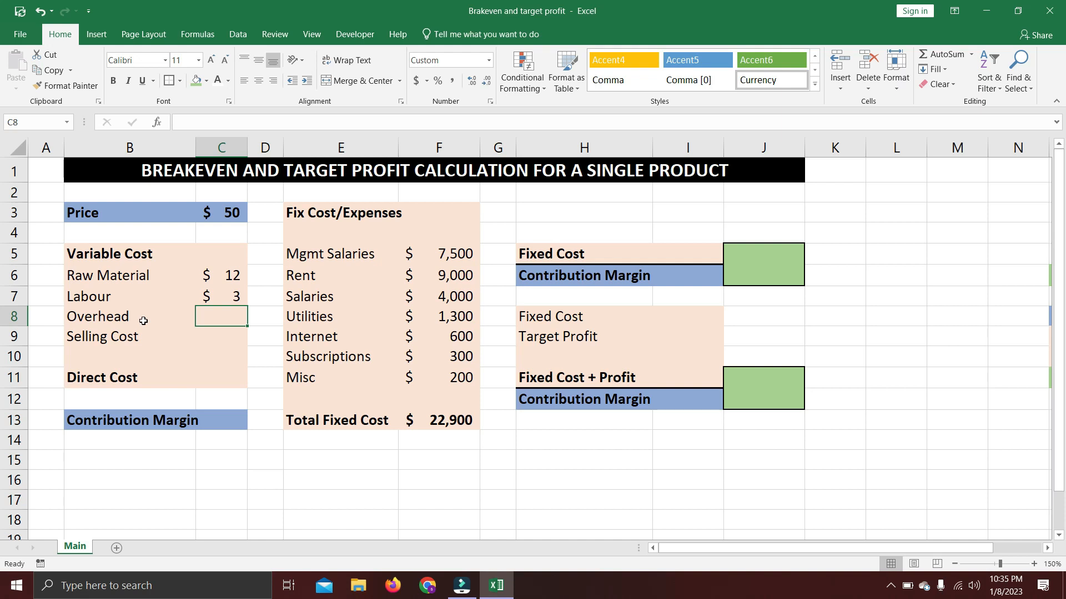
pyautogui.write('1')
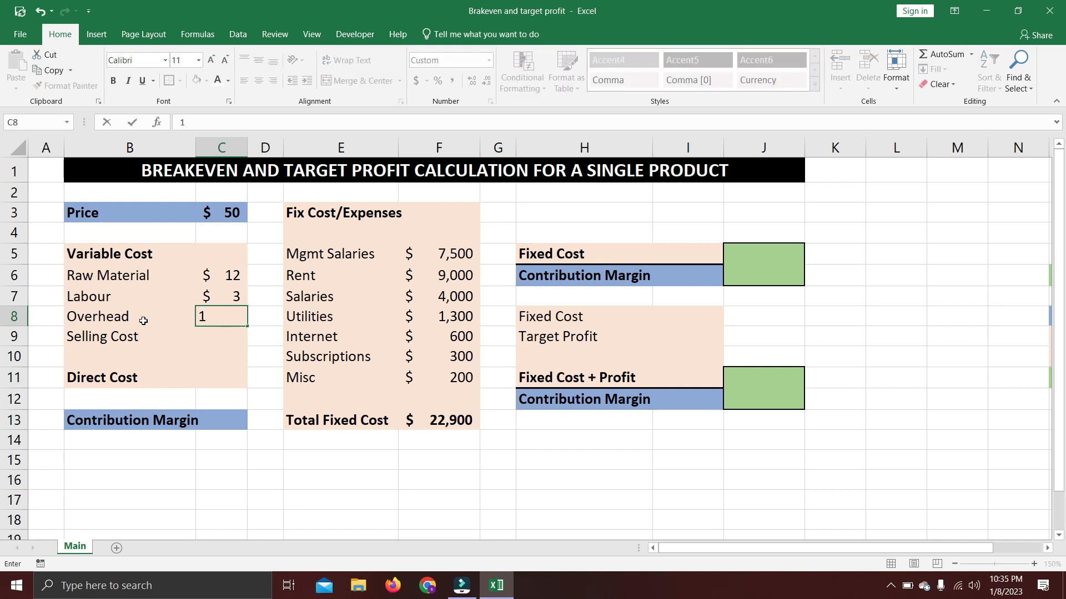
pyautogui.press('Return')
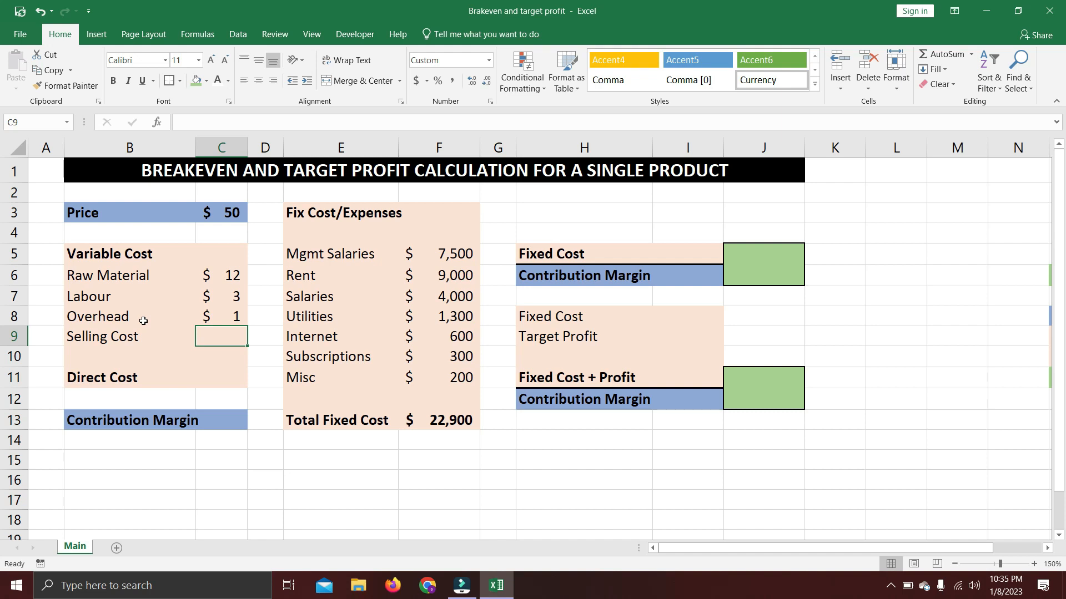
pyautogui.write('2')
pyautogui.press('Return')
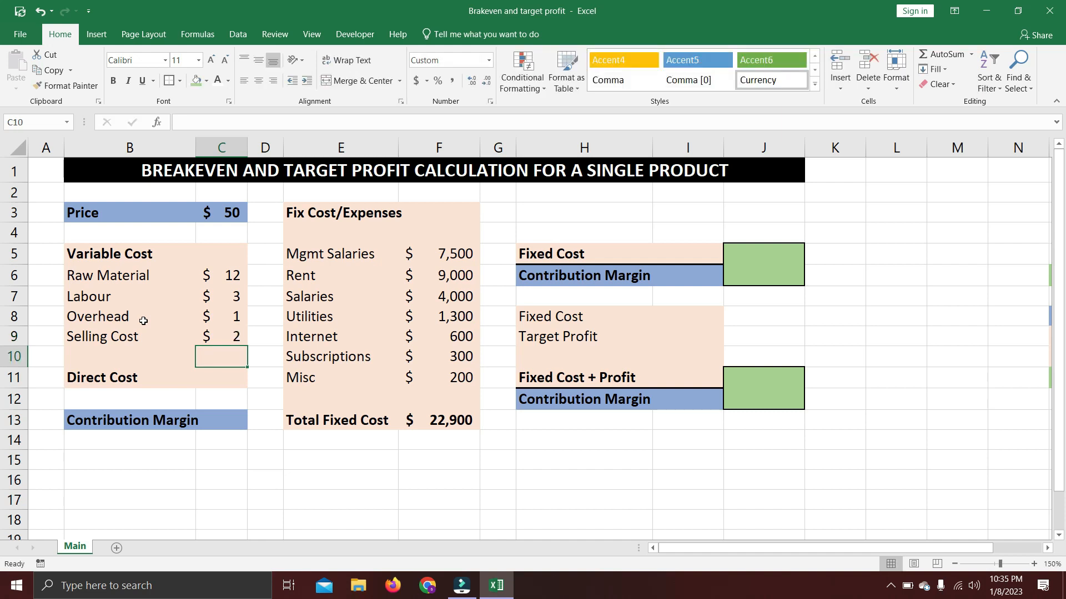
# Calculate Direct Cost in C11 by summing the variable costs with =SUM(C6:C9).
pyautogui.press('Down')
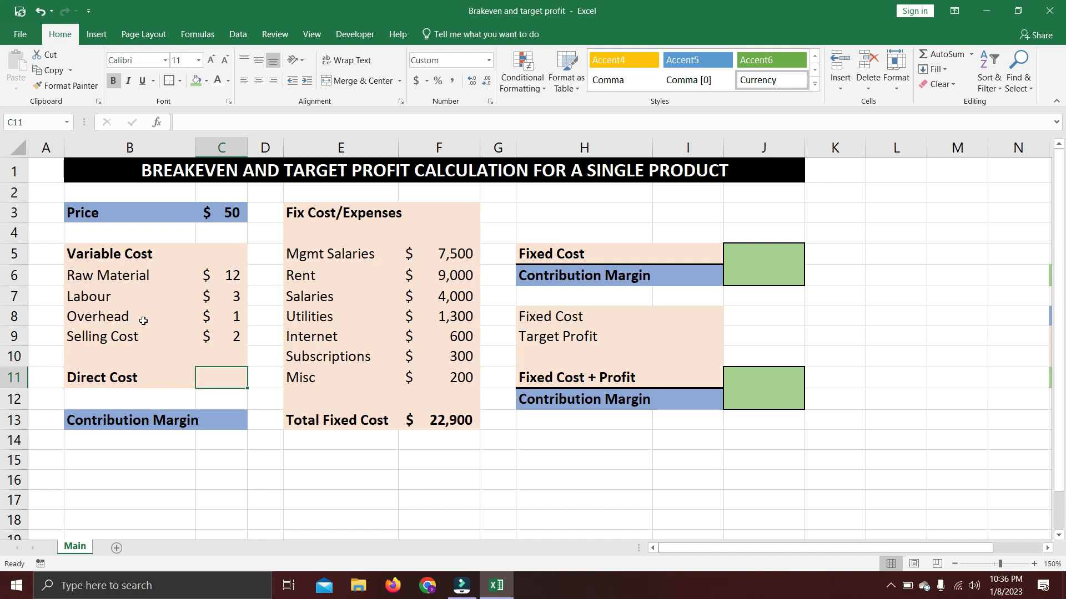
pyautogui.write('=sum')
pyautogui.press('Tab')
pyautogui.press('Up')
pyautogui.press('Up')
pyautogui.hotkey('shift', 'Up')
pyautogui.hotkey('shift', 'Up')
pyautogui.hotkey('shift', 'Up')
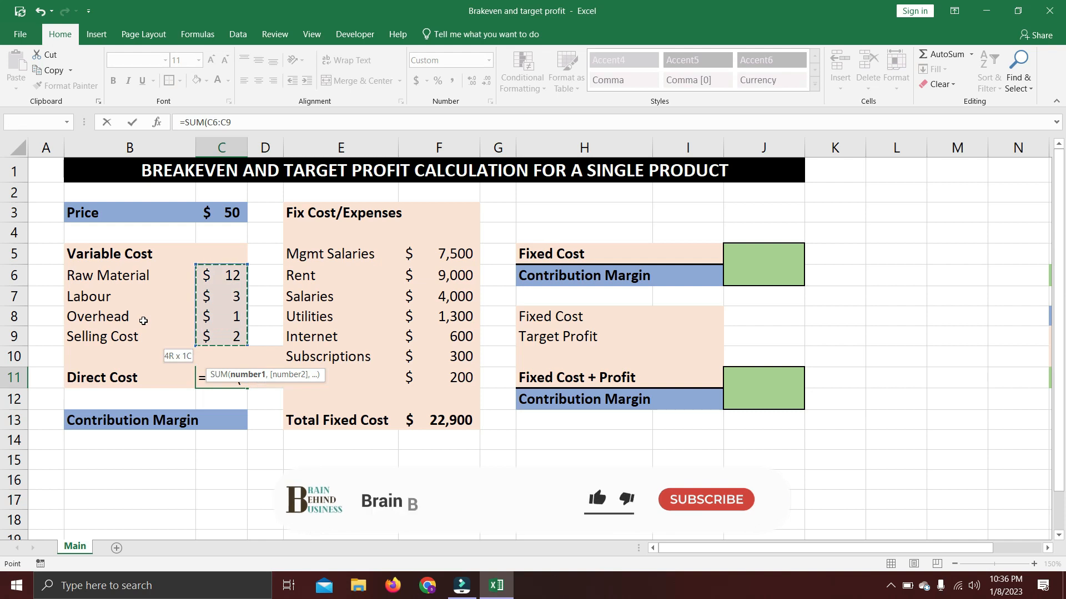
pyautogui.press('Return')
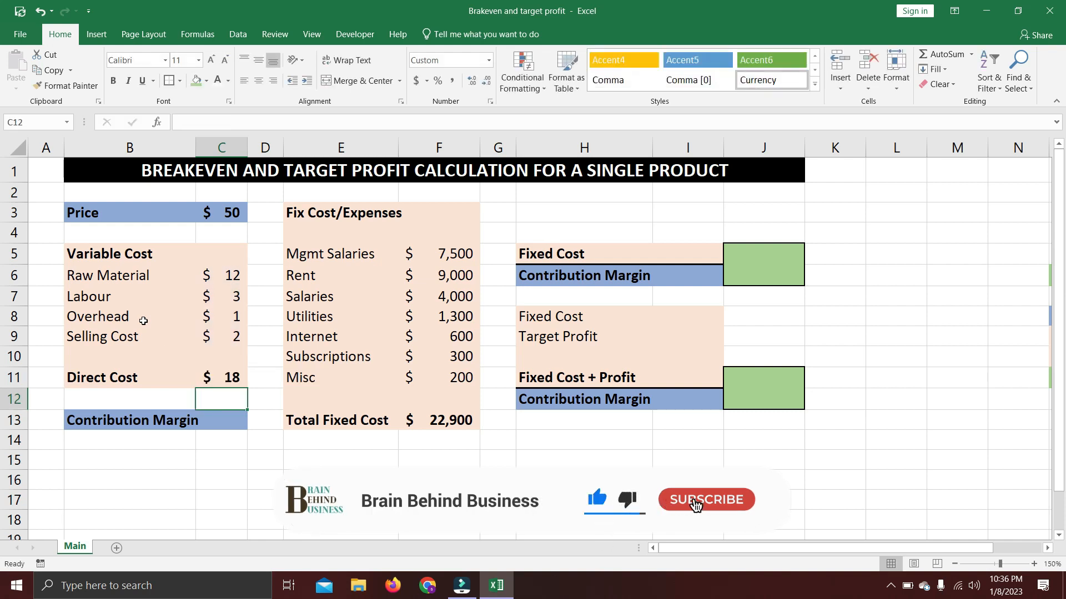
# Calculate Contribution Margin in C13 as price minus direct cost with =C3-C11.
pyautogui.press('Down')
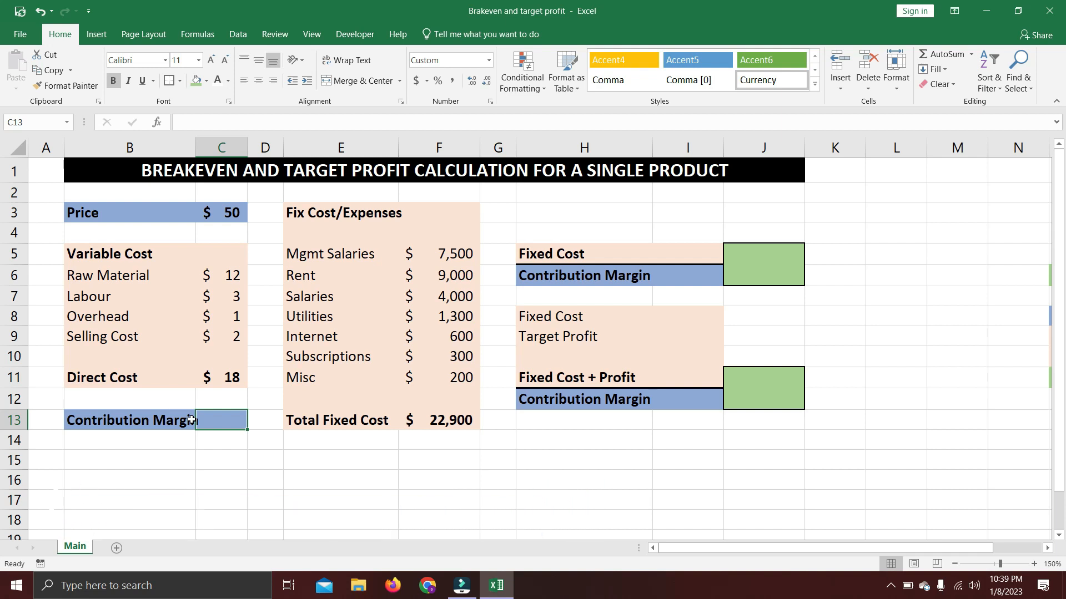
pyautogui.write('=')
pyautogui.press('Up')
pyautogui.press('Up')
pyautogui.press('Up')
pyautogui.press('Up')
pyautogui.press('Up')
pyautogui.press('Up')
pyautogui.press('Up')
pyautogui.press('Up')
pyautogui.press('Up')
pyautogui.press('Up')
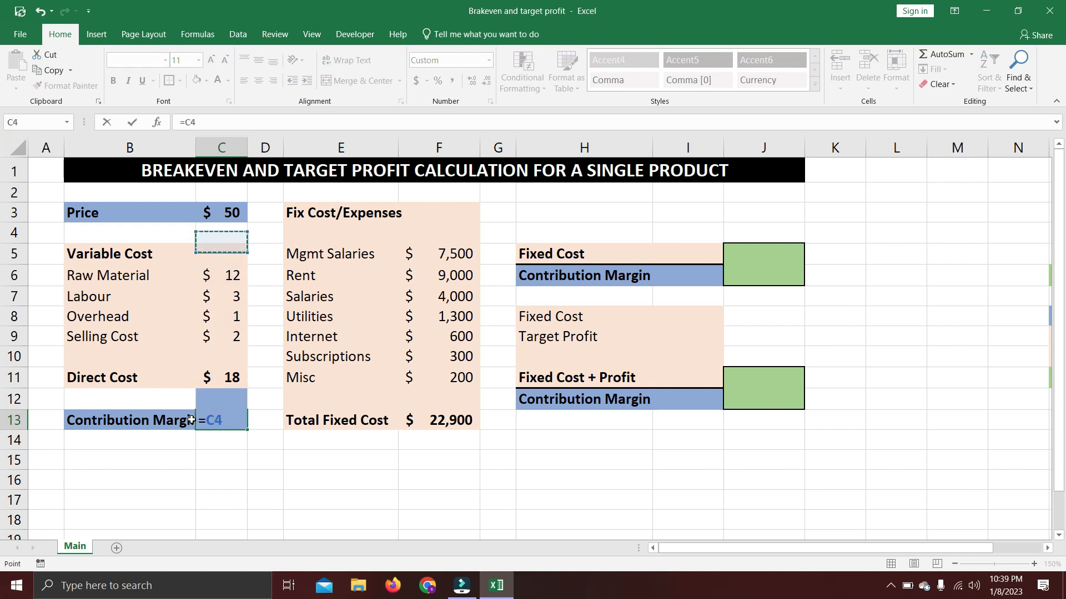
pyautogui.write('-')
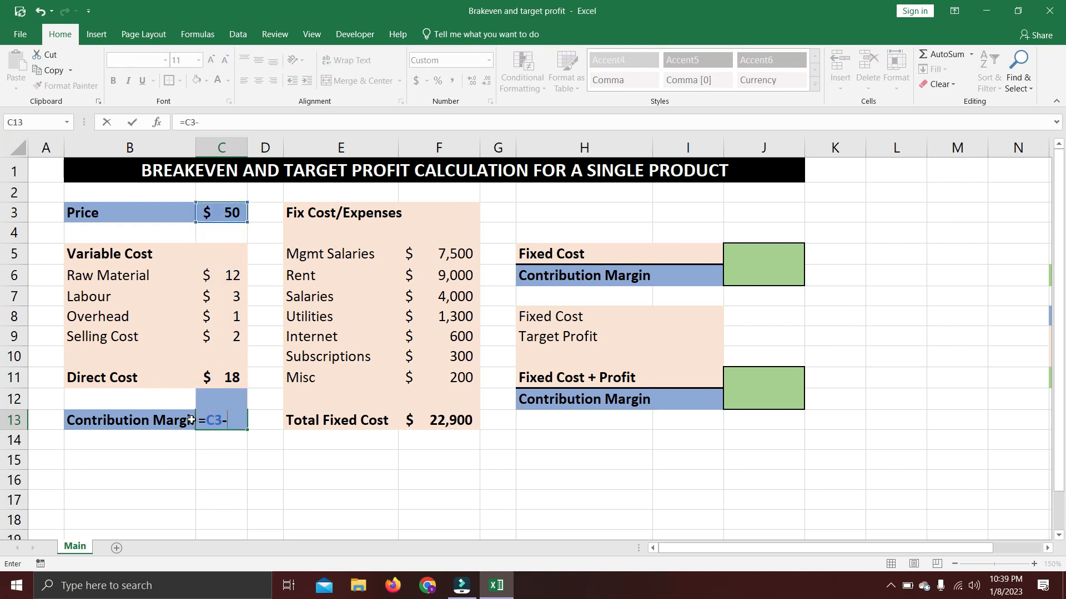
pyautogui.press('Up')
pyautogui.press('Up')
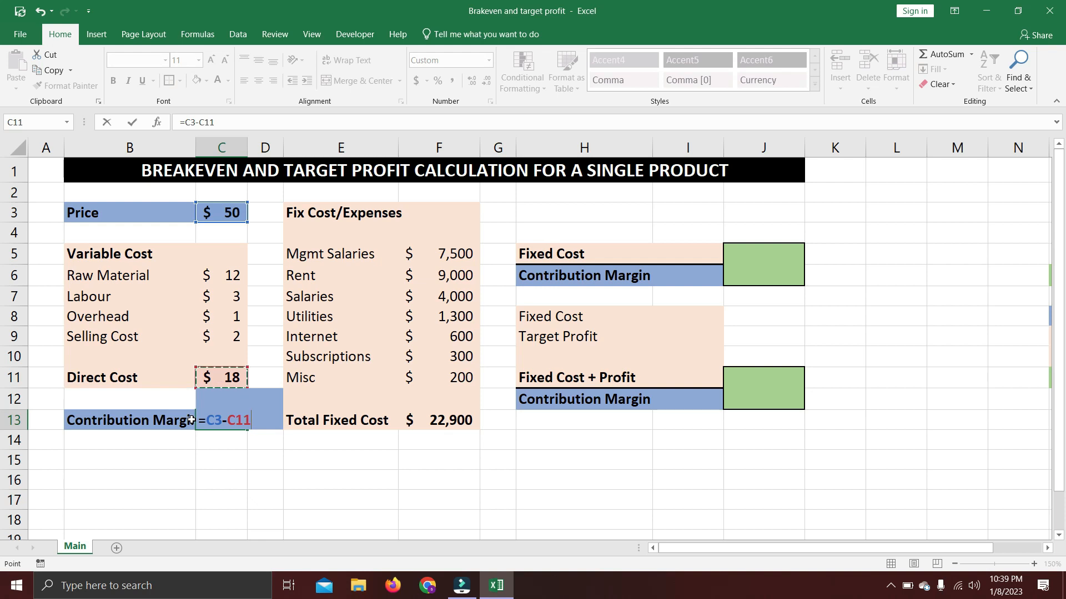
pyautogui.press('Return')
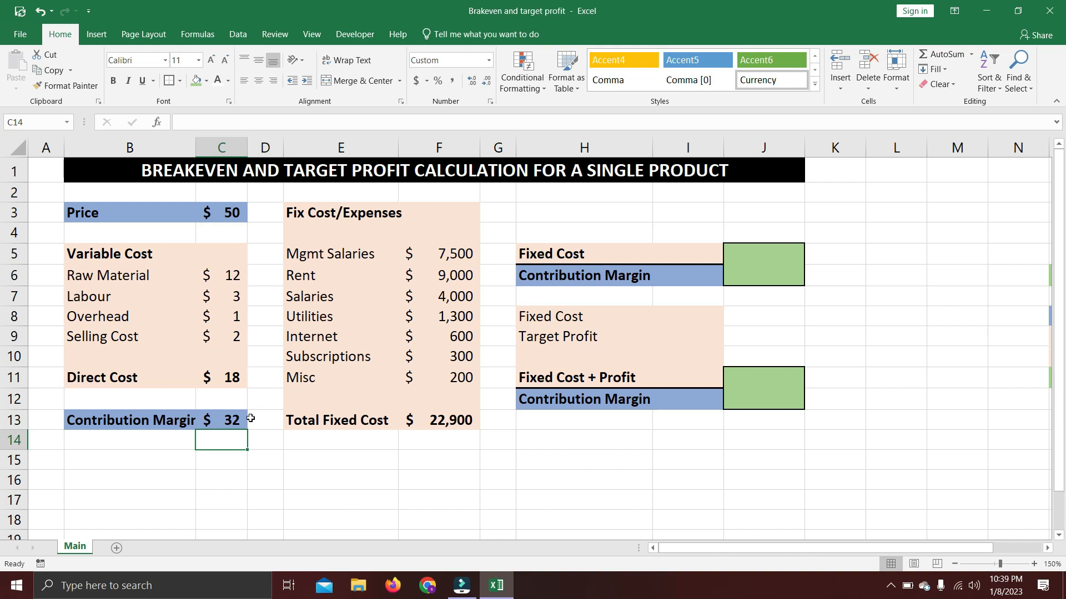
# Link the breakeven block's Fixed Cost in I5 to F13 and its Contribution Margin in I6 to C13.
pyautogui.click(687, 255)
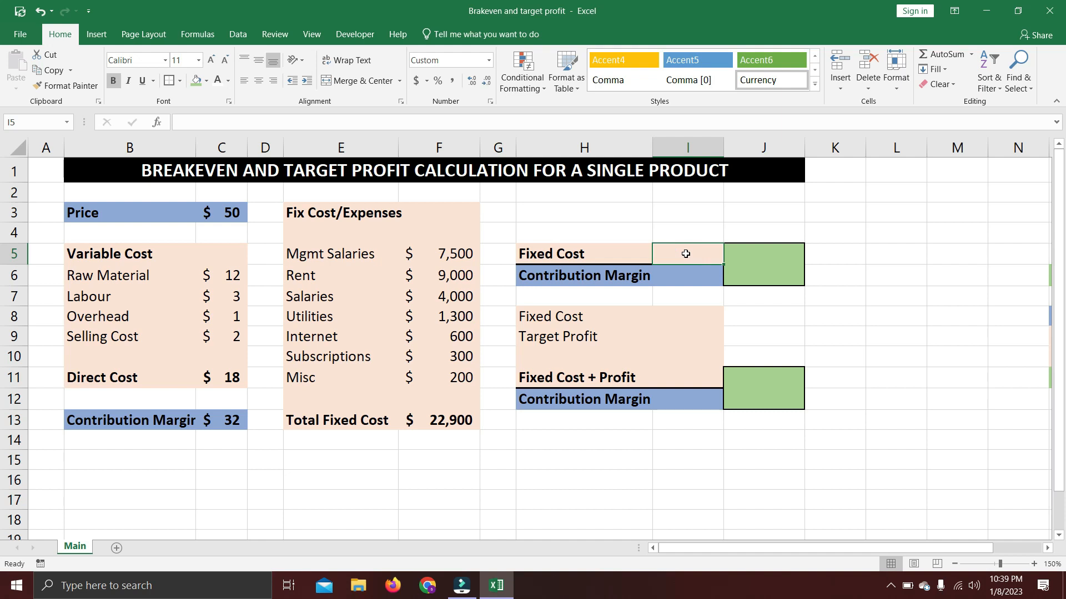
pyautogui.doubleClick(686, 253)
pyautogui.write('=')
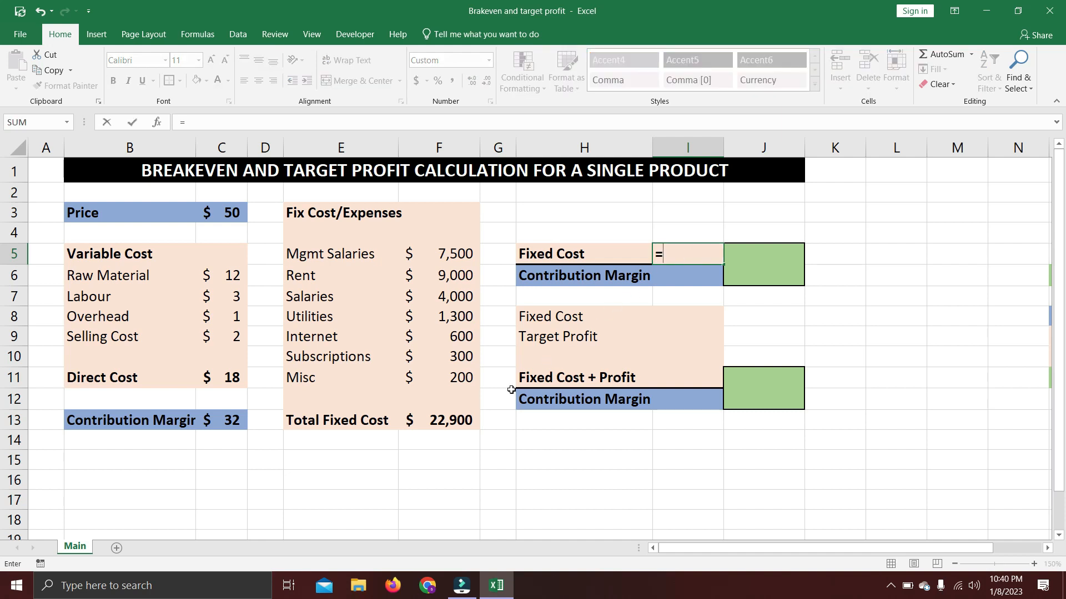
pyautogui.click(465, 415)
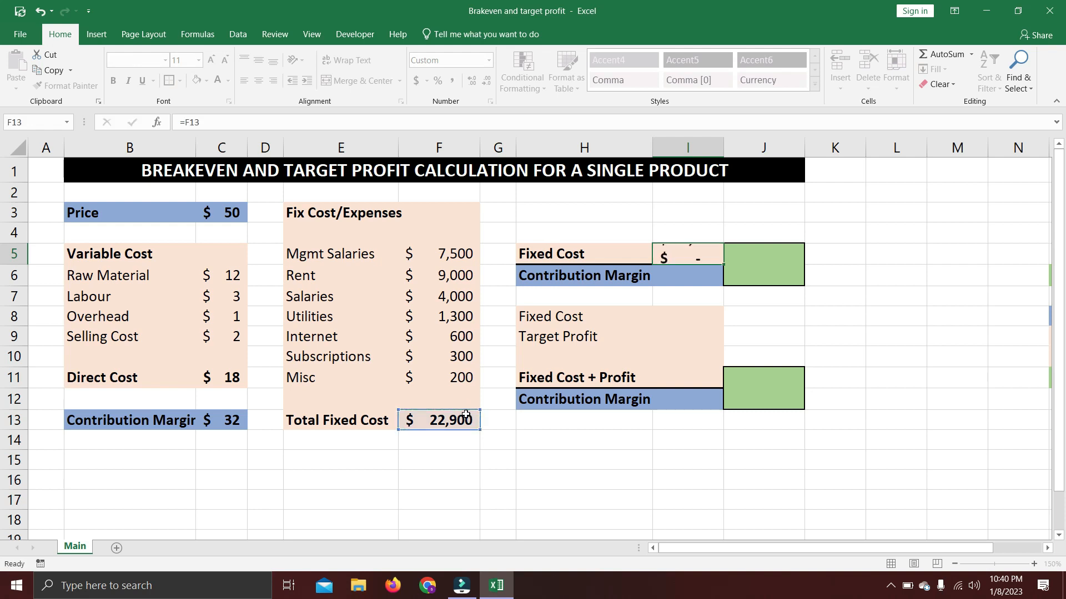
pyautogui.press('Return')
pyautogui.write('=')
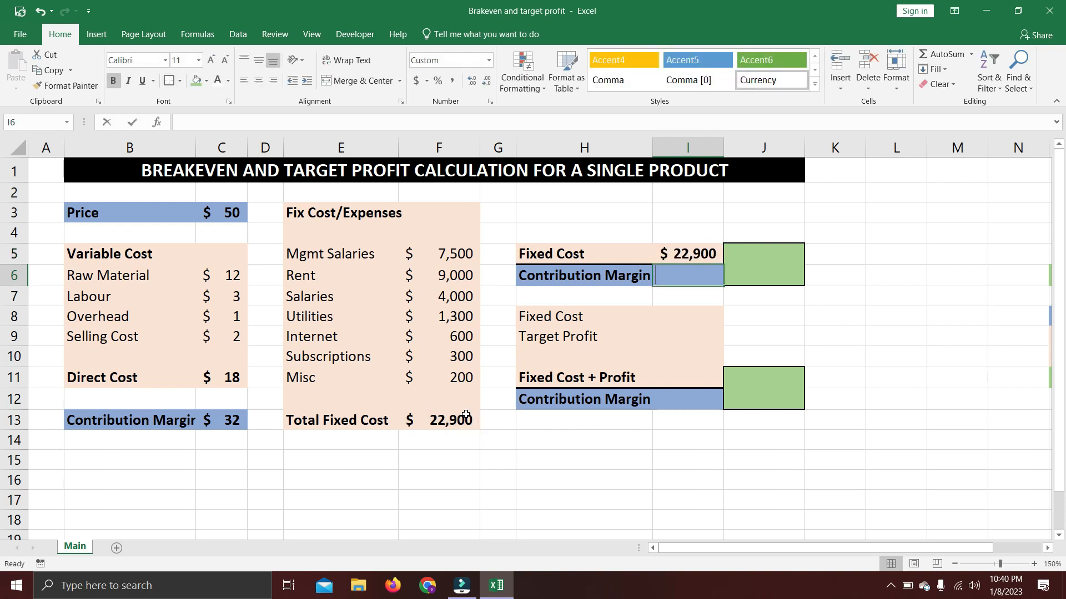
pyautogui.click(234, 421)
pyautogui.press('Return')
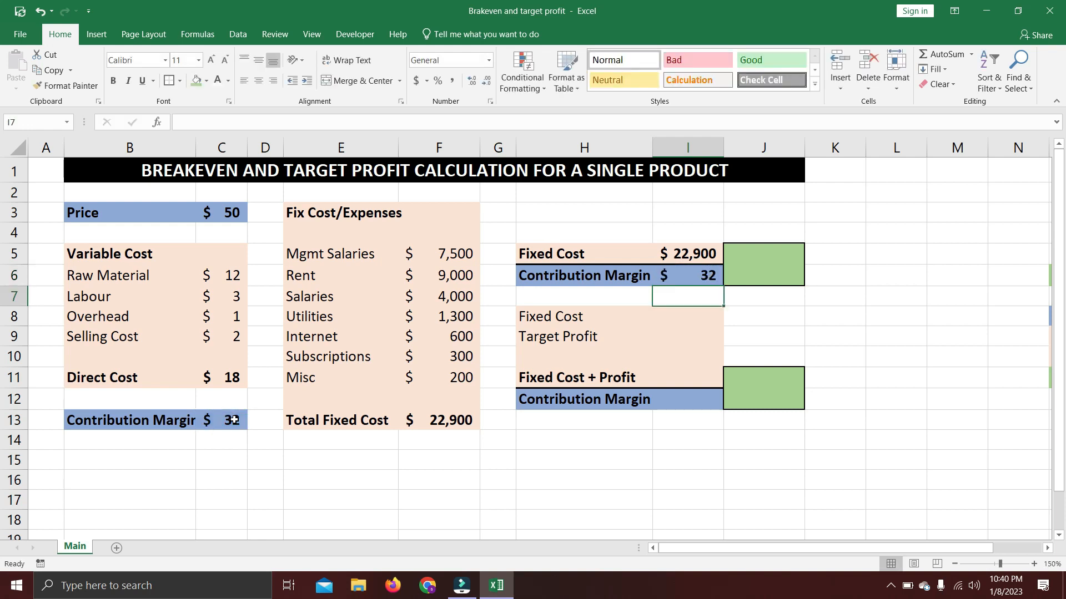
# Calculate the breakeven quantity in the merged green cell J5 with =I5/I6.
pyautogui.click(727, 264)
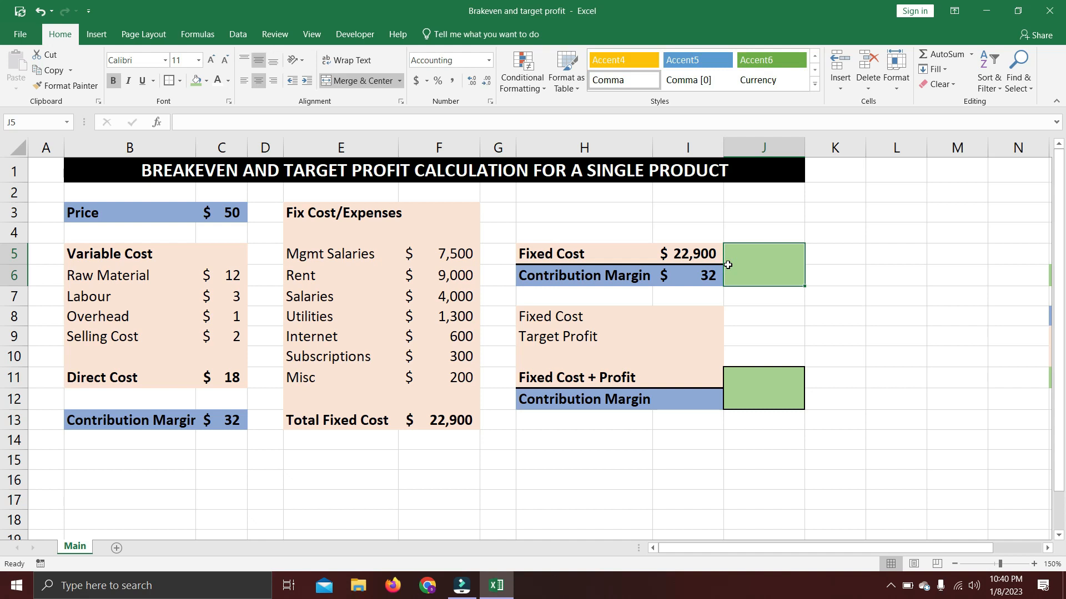
pyautogui.write('=')
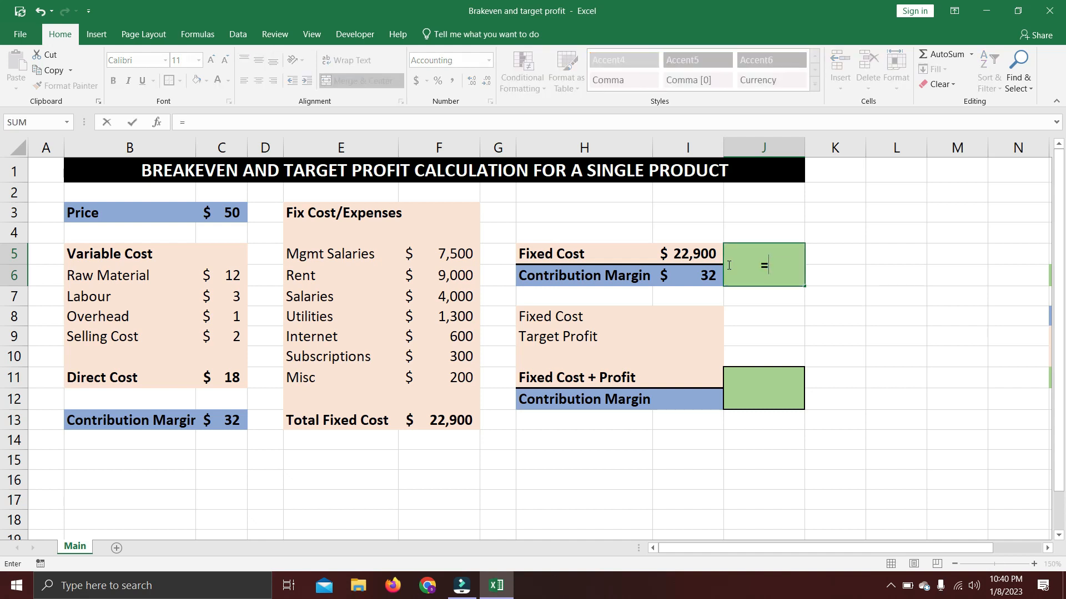
pyautogui.click(698, 252)
pyautogui.write('/')
pyautogui.click(695, 268)
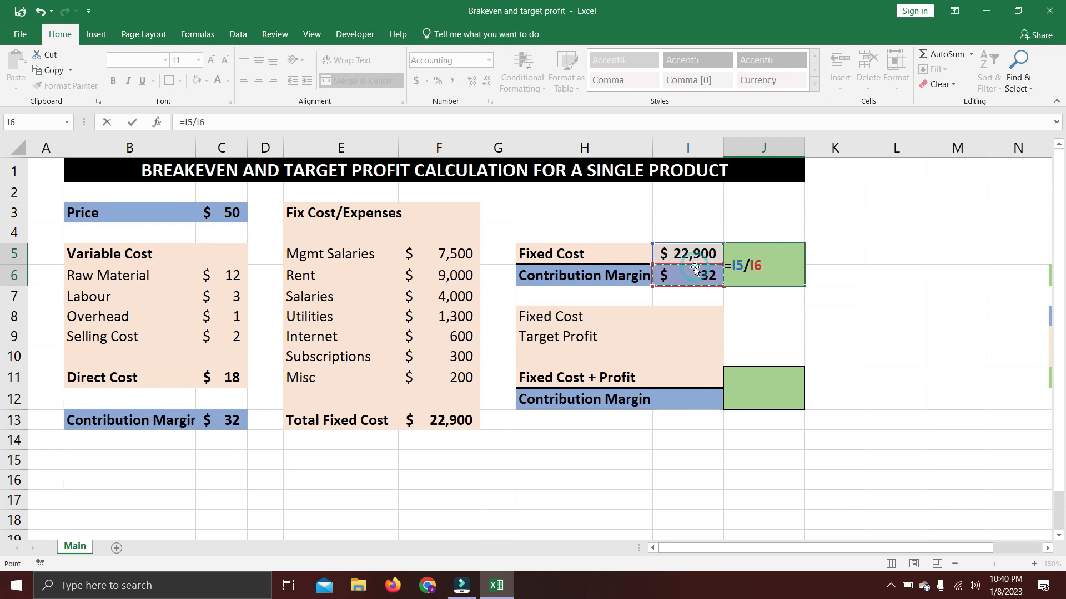
pyautogui.press('Return')
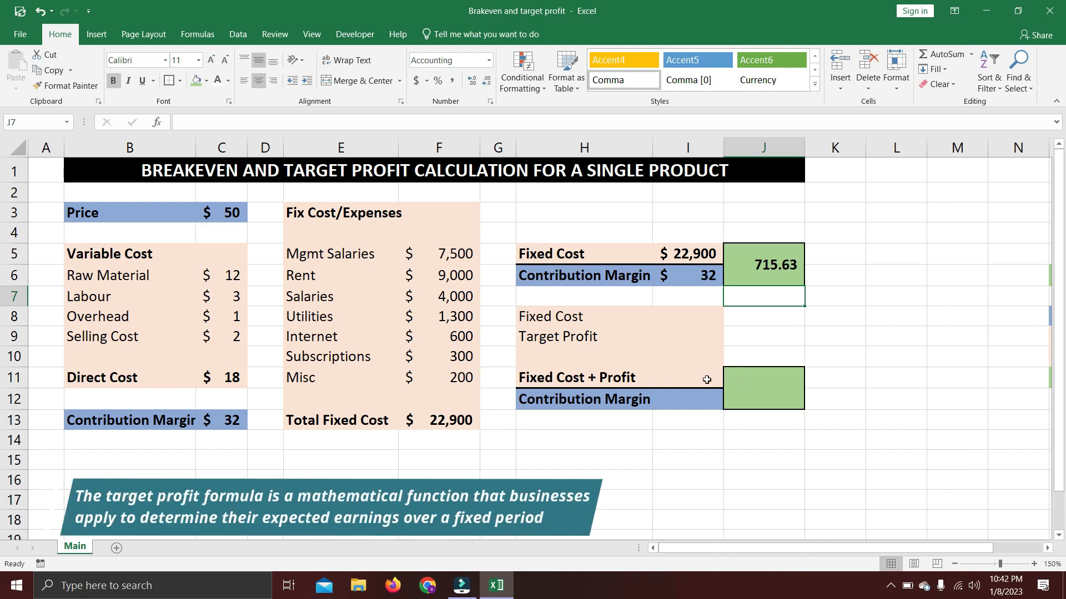
# Link the target profit block's Fixed Cost in I8 to F13 and enter a Target Profit of 2100 in I9.
pyautogui.click(698, 320)
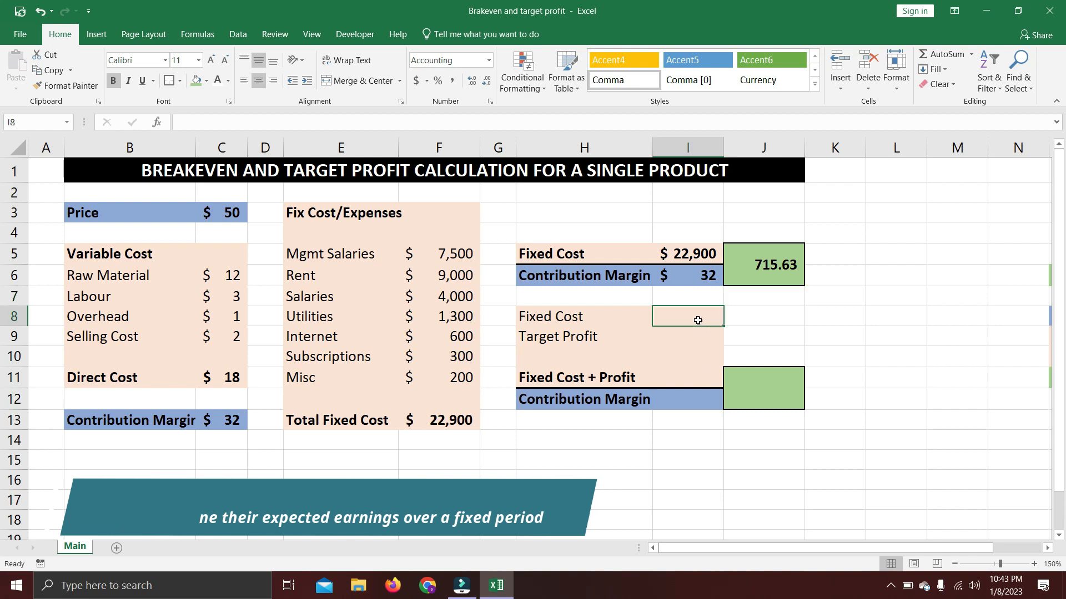
pyautogui.write('=')
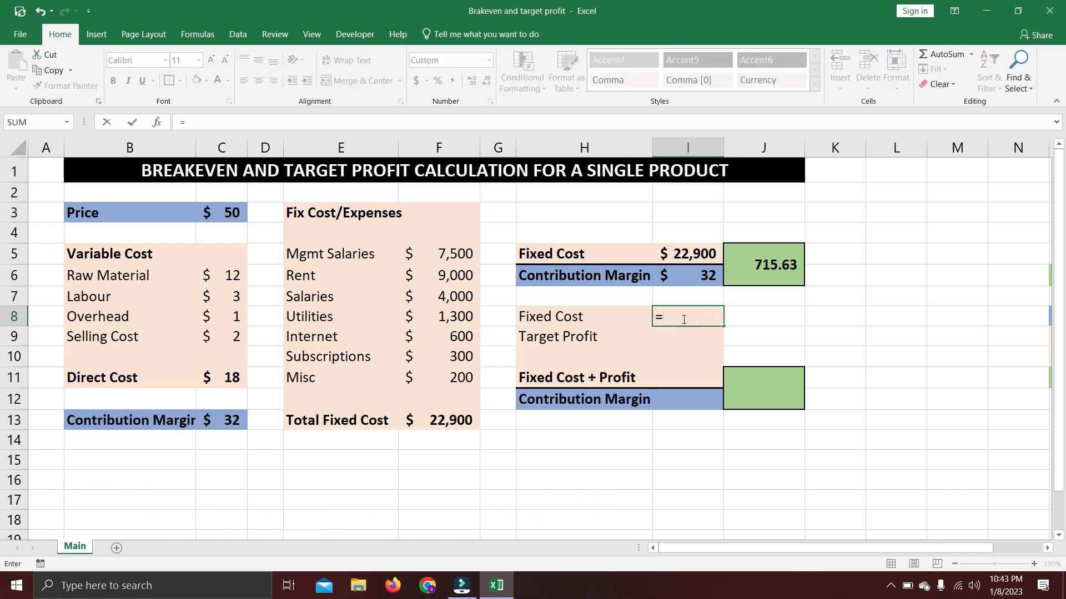
pyautogui.click(451, 423)
pyautogui.press('Return')
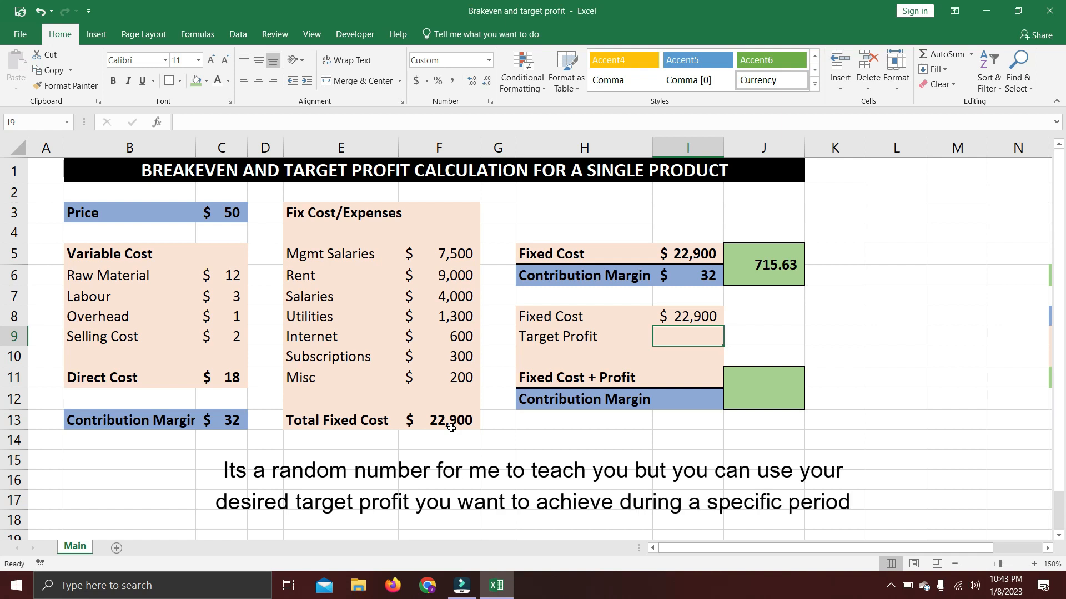
pyautogui.write('2100')
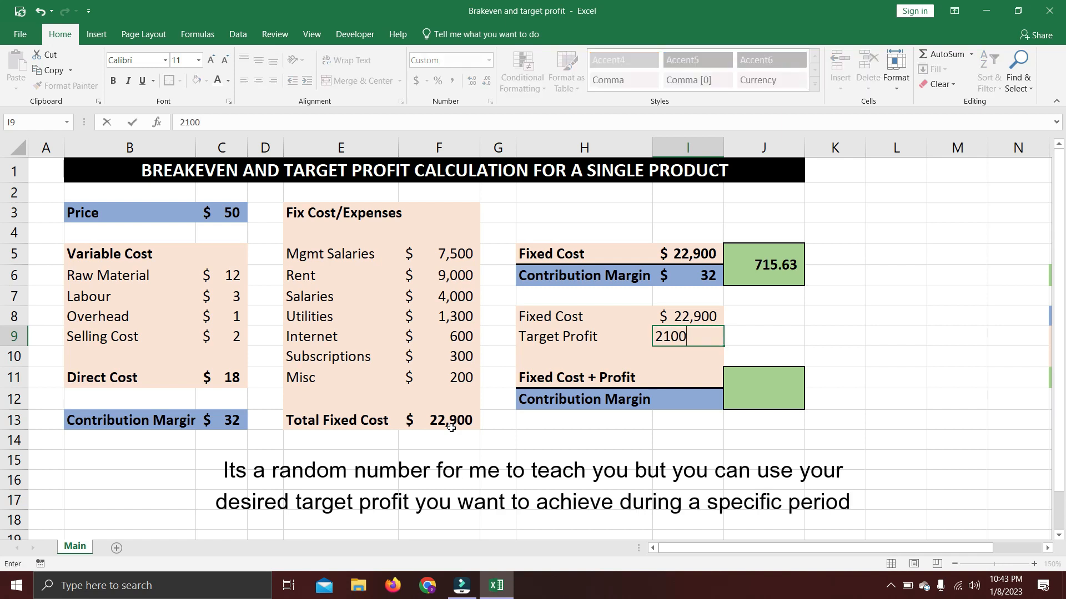
pyautogui.press('Return')
pyautogui.press('Return')
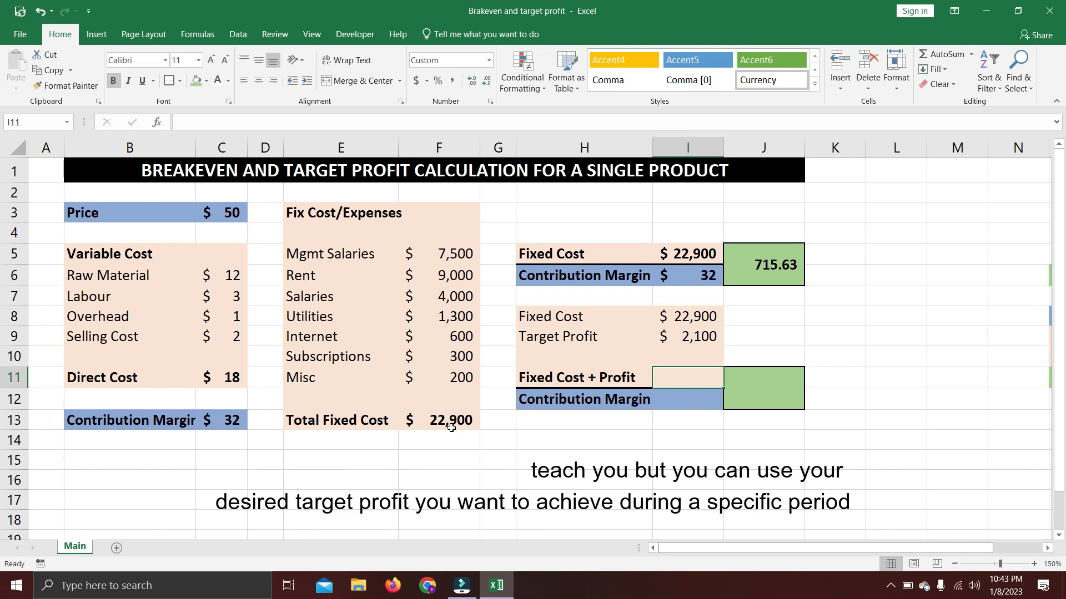
# Calculate Fixed Cost + Profit in I11 by adding the target profit in I9 and the fixed cost in I8.
pyautogui.write('=')
pyautogui.press('Up')
pyautogui.press('Up')
pyautogui.write('+')
pyautogui.press('Up')
pyautogui.press('Up')
pyautogui.press('Up')
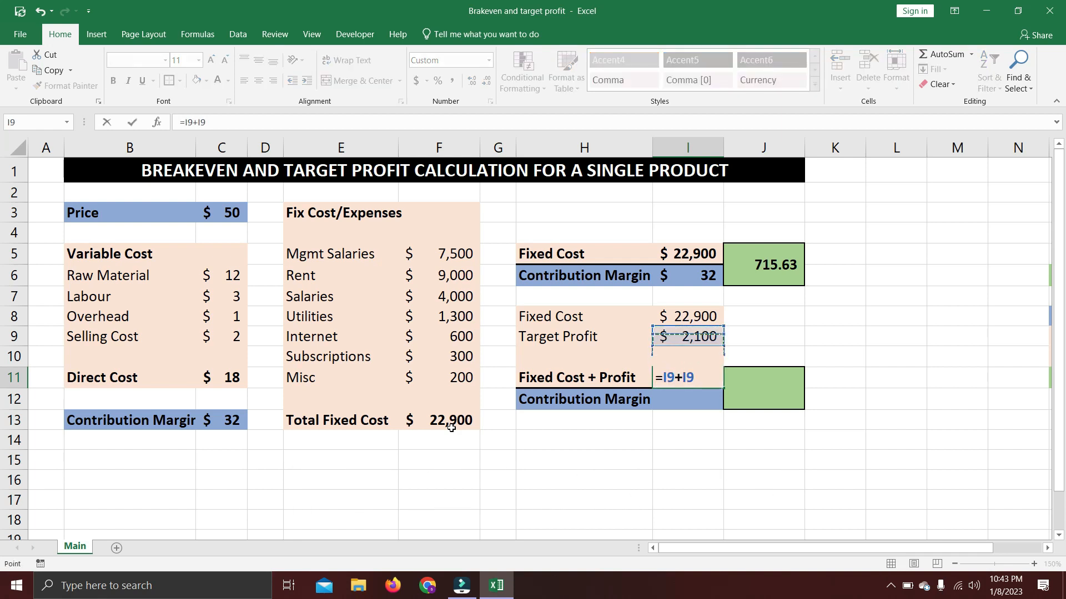
pyautogui.press('Return')
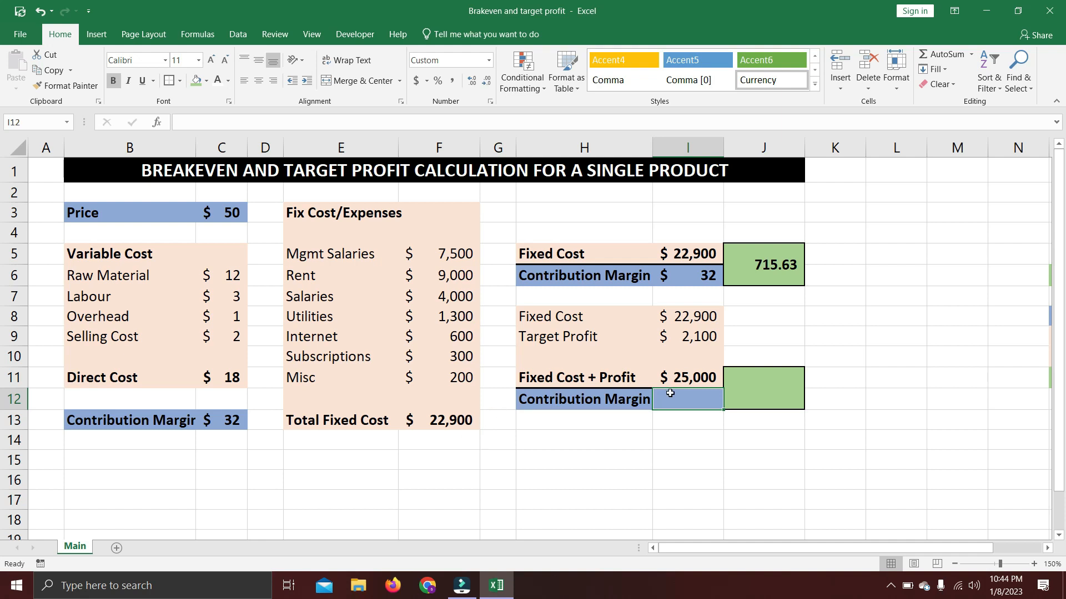
# Link the target profit block's Contribution Margin in I12 to C13.
pyautogui.write('=')
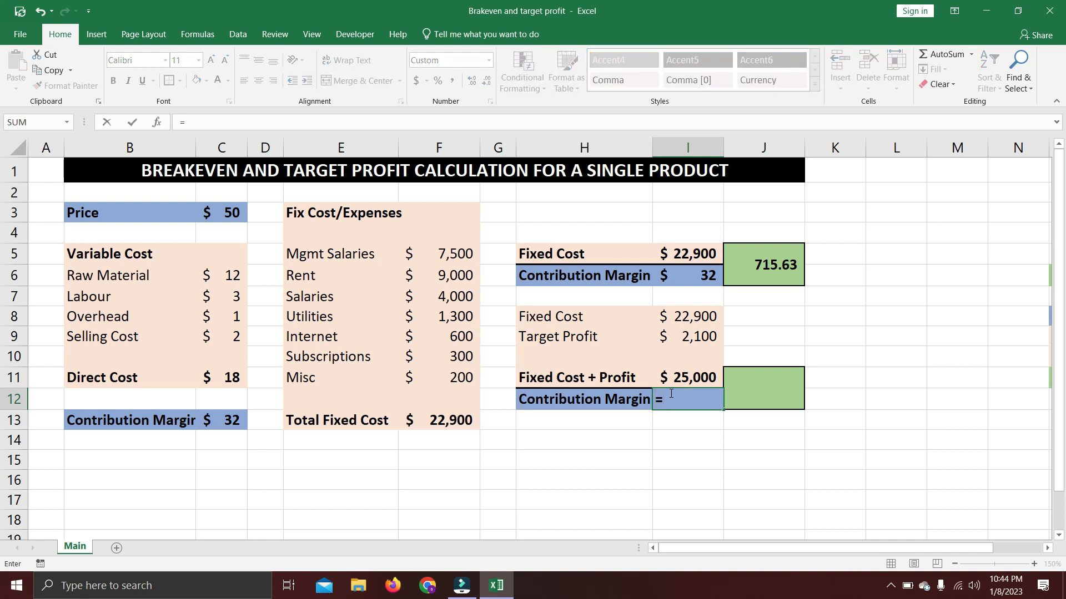
pyautogui.click(228, 425)
pyautogui.press('Return')
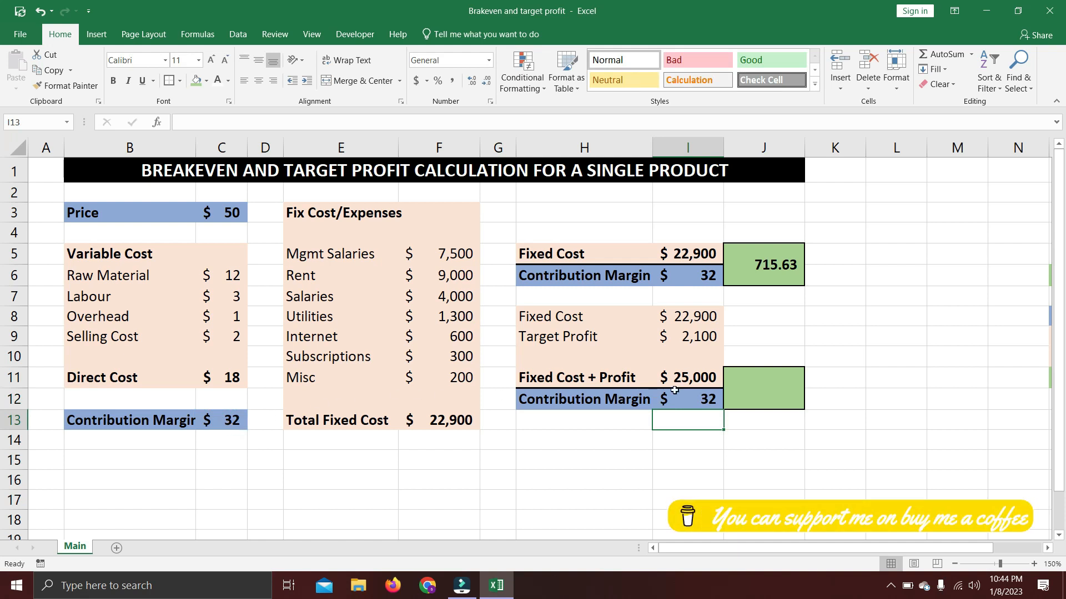
# Calculate the target profit quantity in the merged green cell J11 with =I11/I12.
pyautogui.click(768, 388)
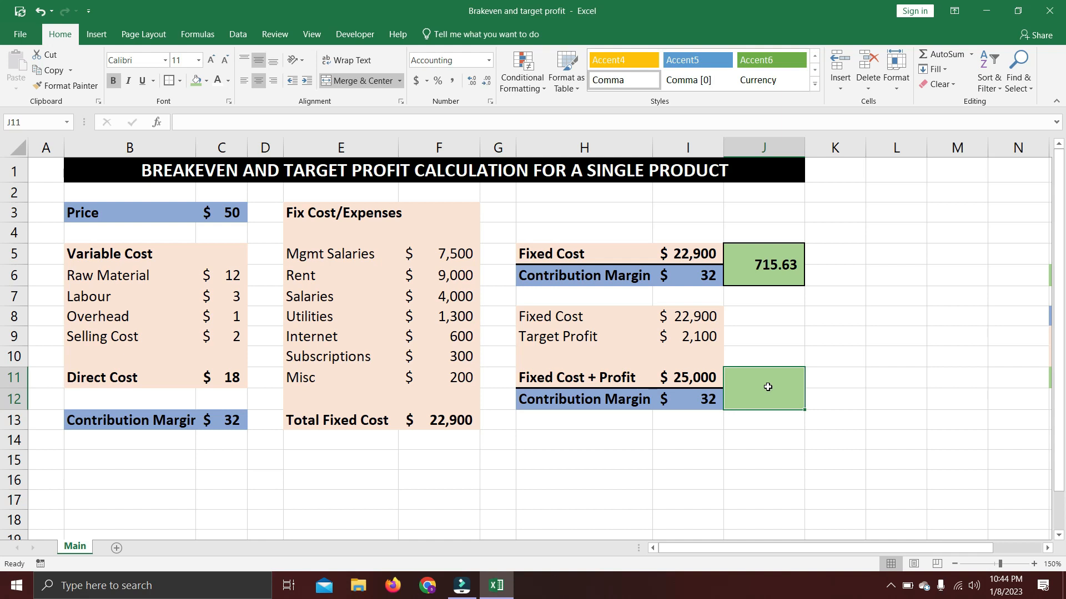
pyautogui.write('=')
pyautogui.click(697, 375)
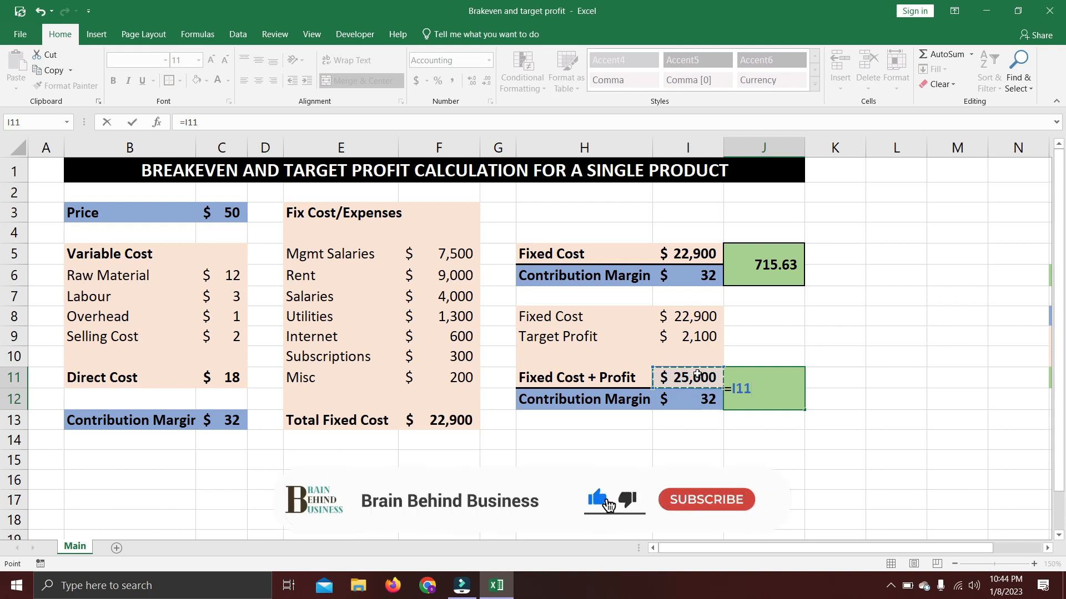
pyautogui.write('/')
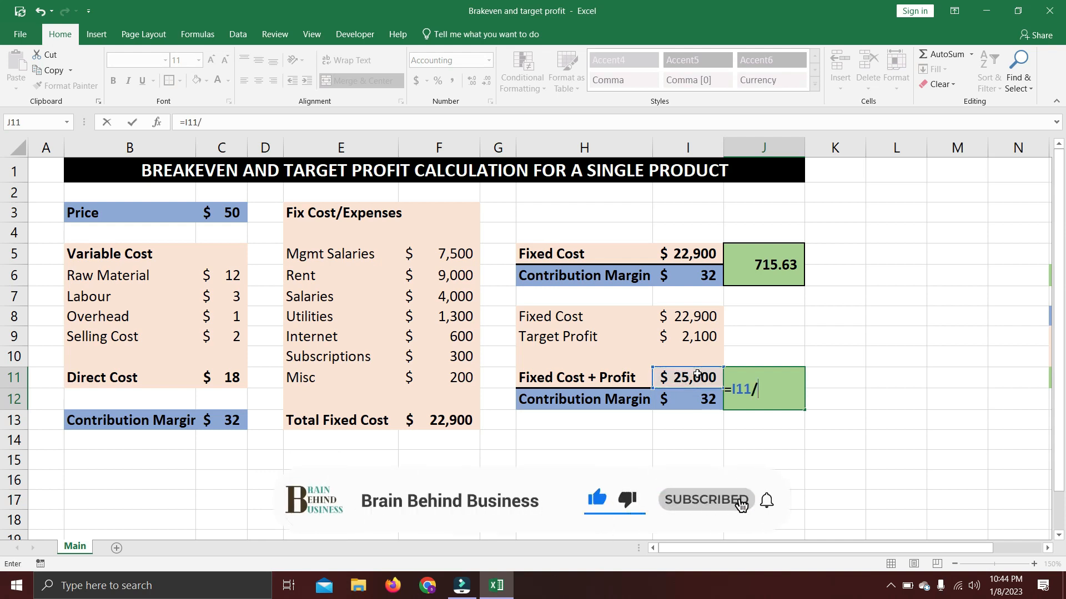
pyautogui.click(684, 400)
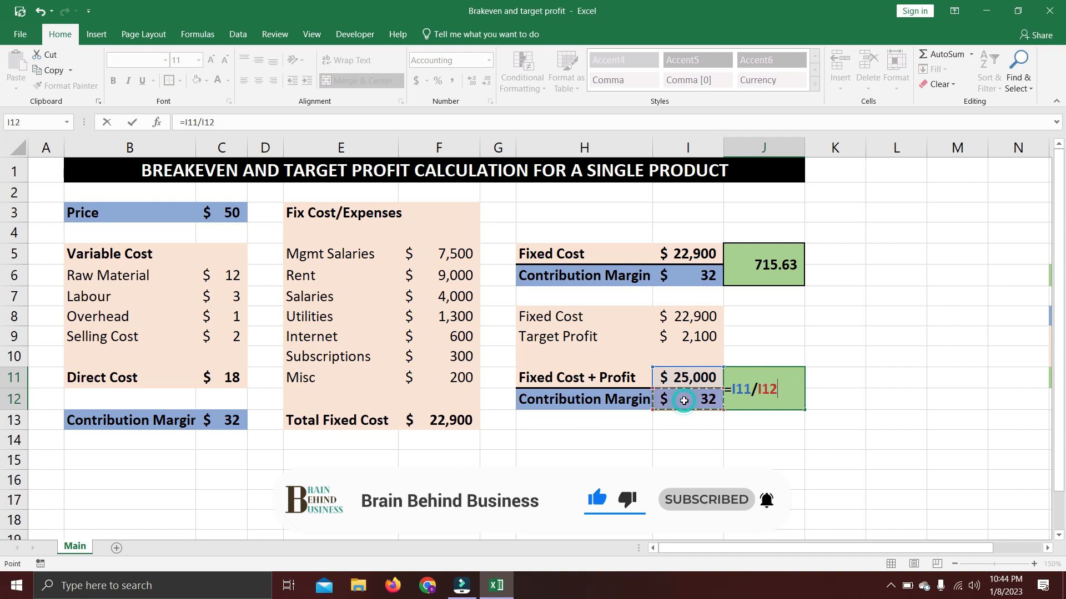
pyautogui.press('Return')
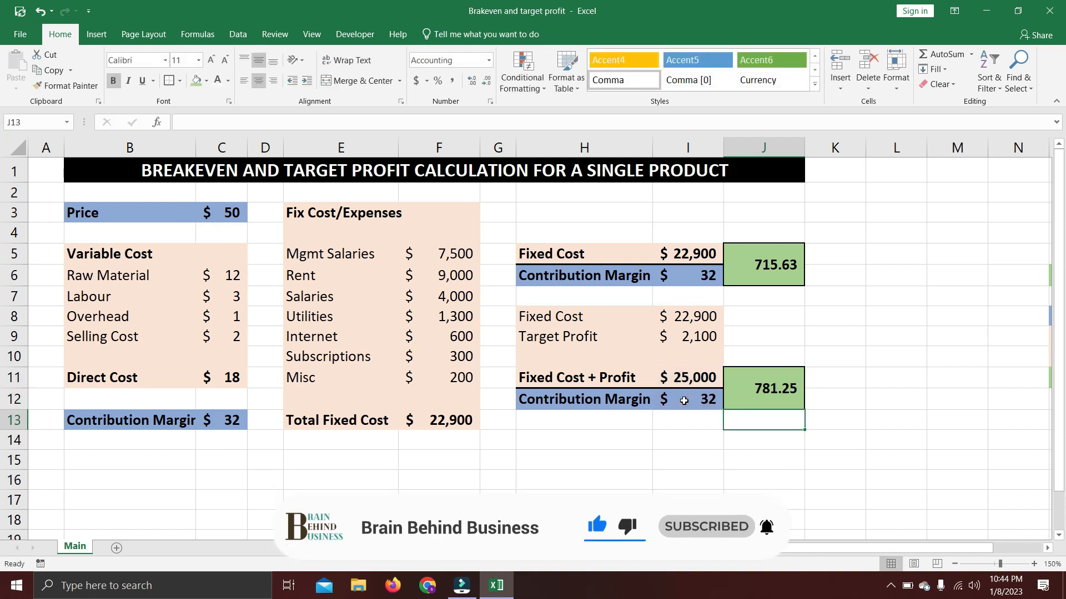
pyautogui.click(761, 400)
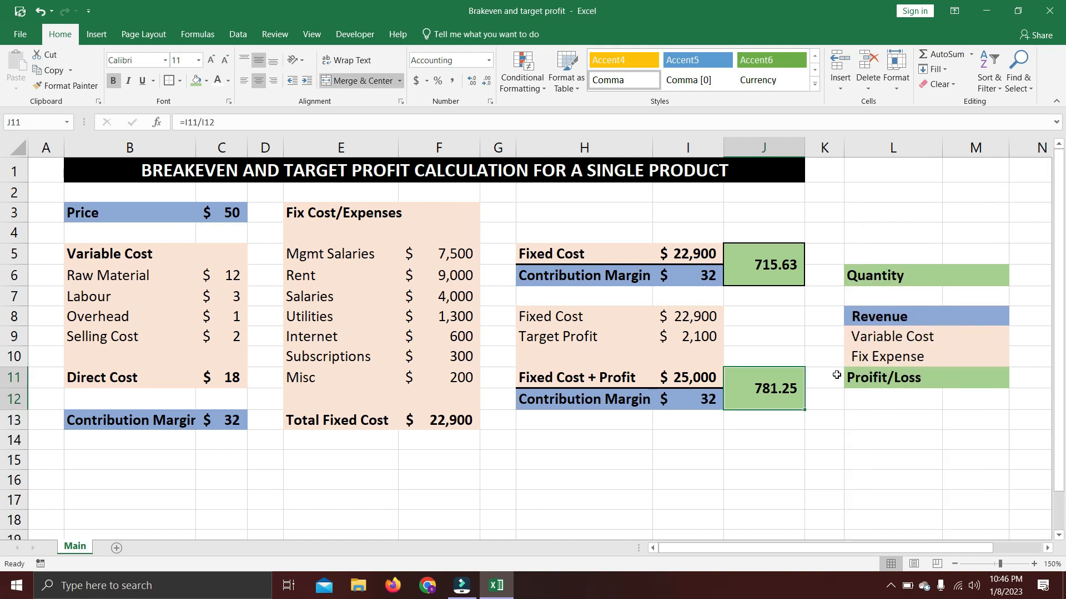
# Enter a Quantity of 716 in M6 for the profit check block.
pyautogui.click(993, 286)
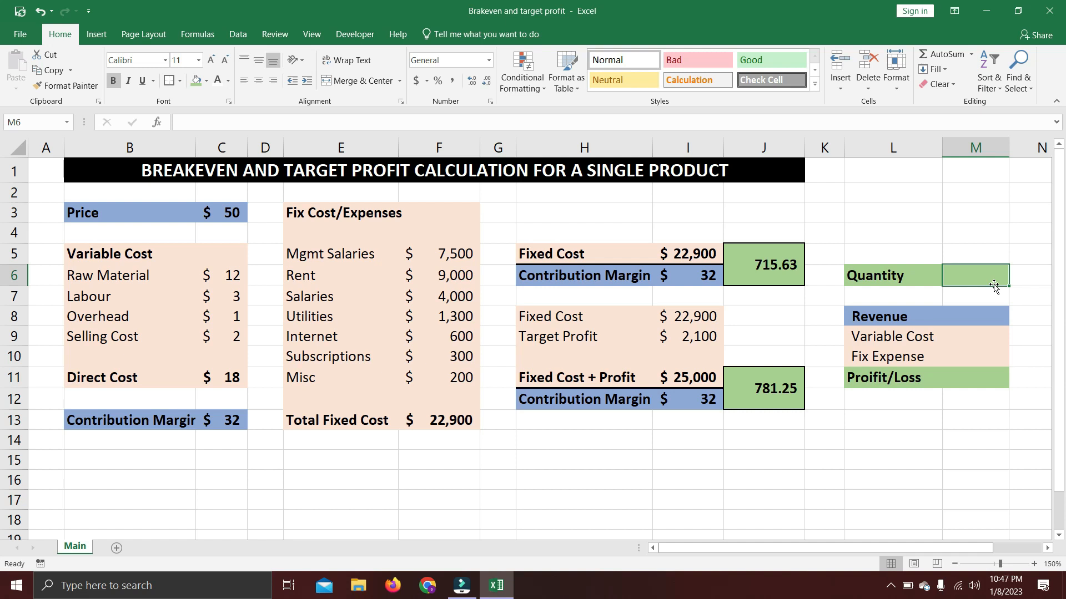
pyautogui.write('715.63')
pyautogui.press('BackSpace')
pyautogui.press('BackSpace')
pyautogui.press('BackSpace')
pyautogui.press('BackSpace')
pyautogui.write('6')
pyautogui.press('BackSpace')
pyautogui.write('6')
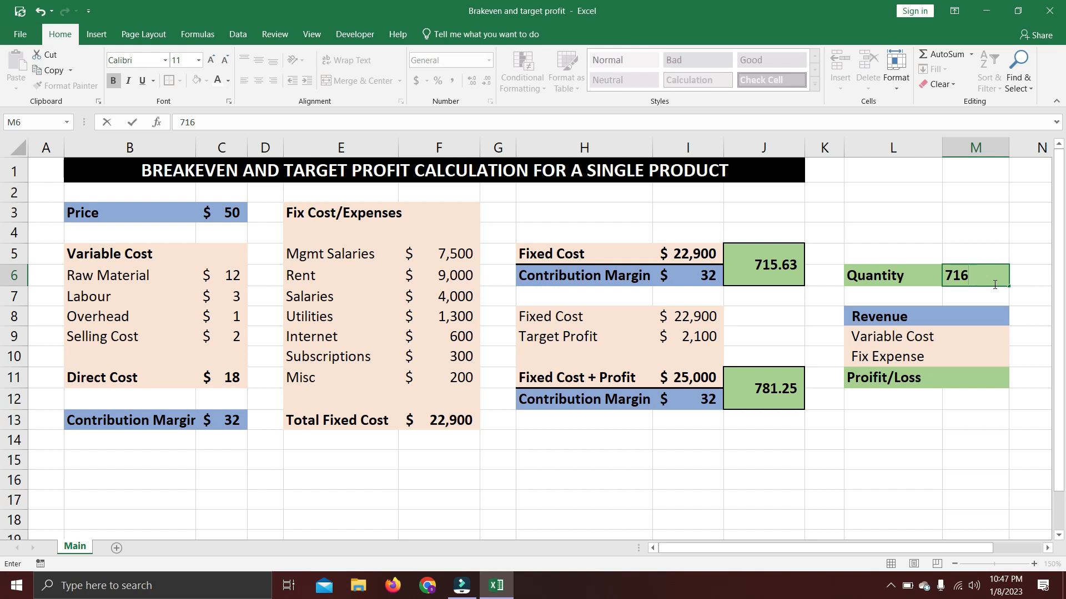
pyautogui.press('Return')
pyautogui.press('Return')
# Calculate Revenue in M8 by multiplying the quantity in M6 by the price in C3.
pyautogui.write('=')
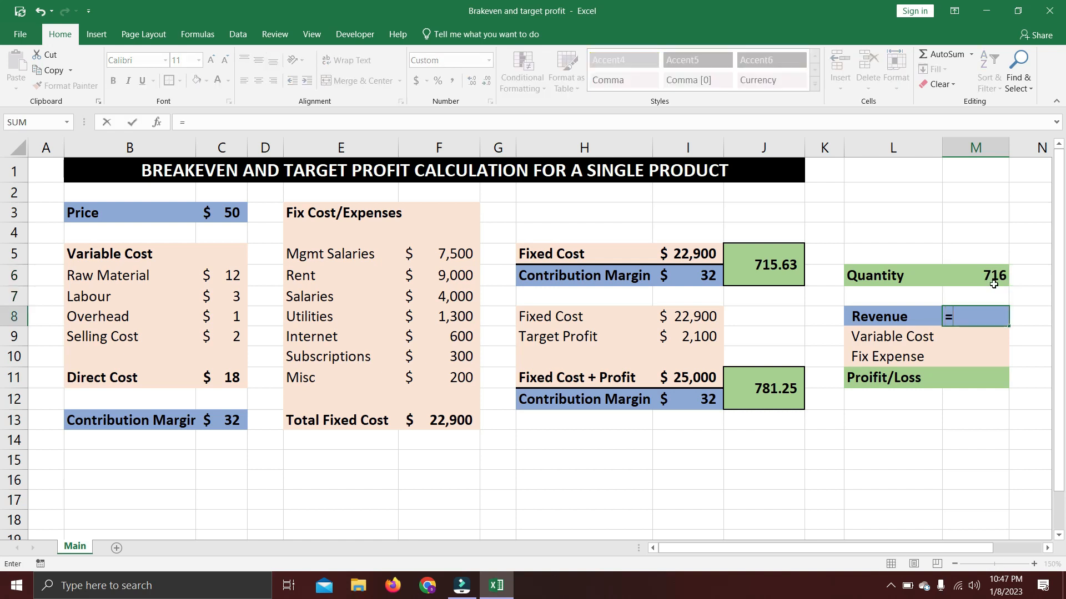
pyautogui.click(993, 285)
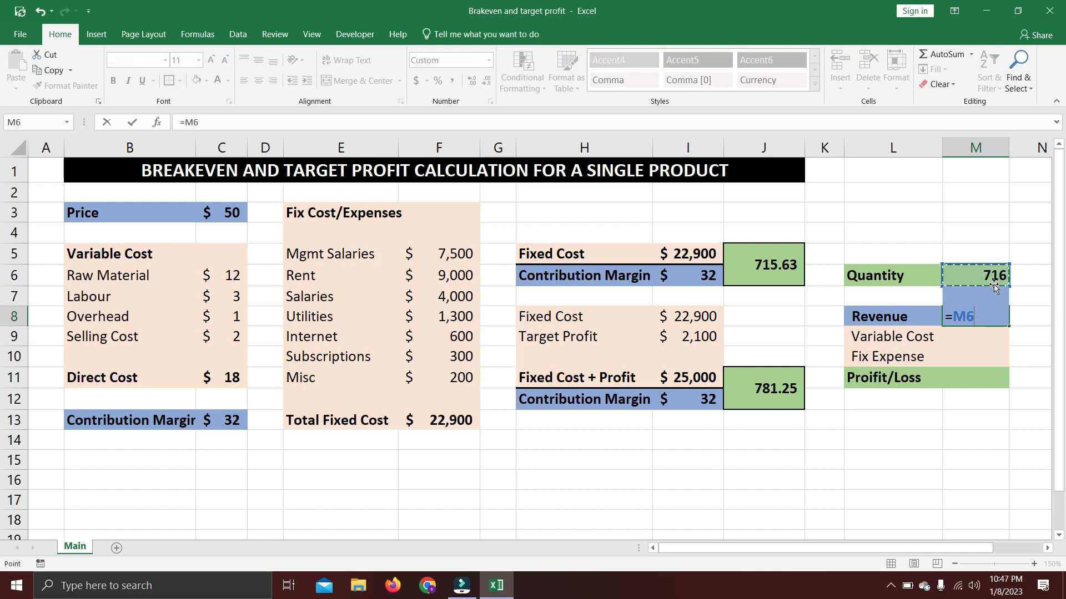
pyautogui.write('*')
pyautogui.click(224, 208)
pyautogui.press('Return')
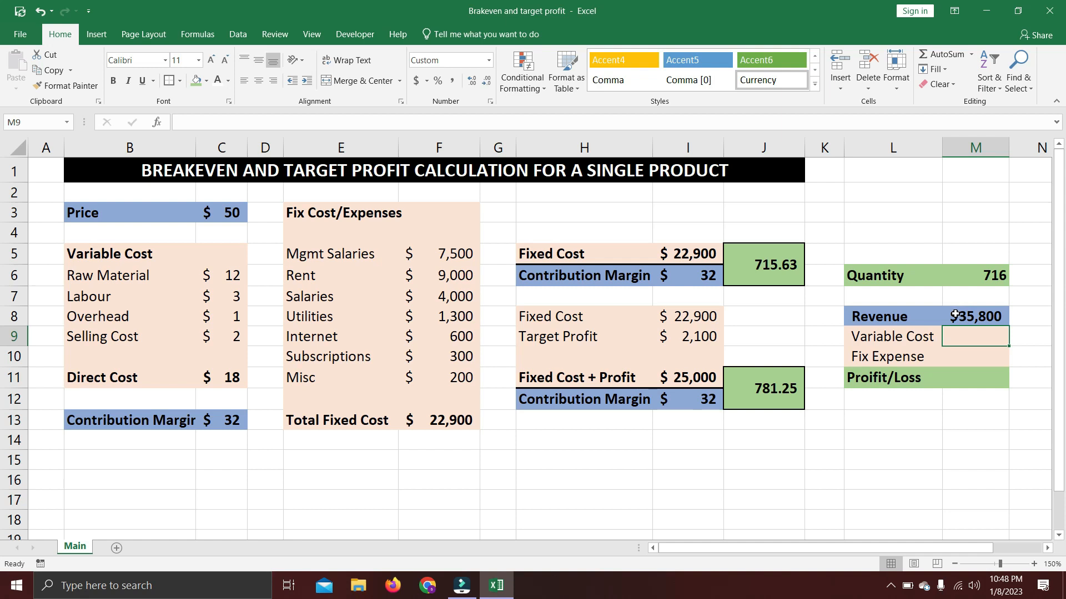
# Calculate the total Variable Cost in M9 with =M6*C11.
pyautogui.write('=')
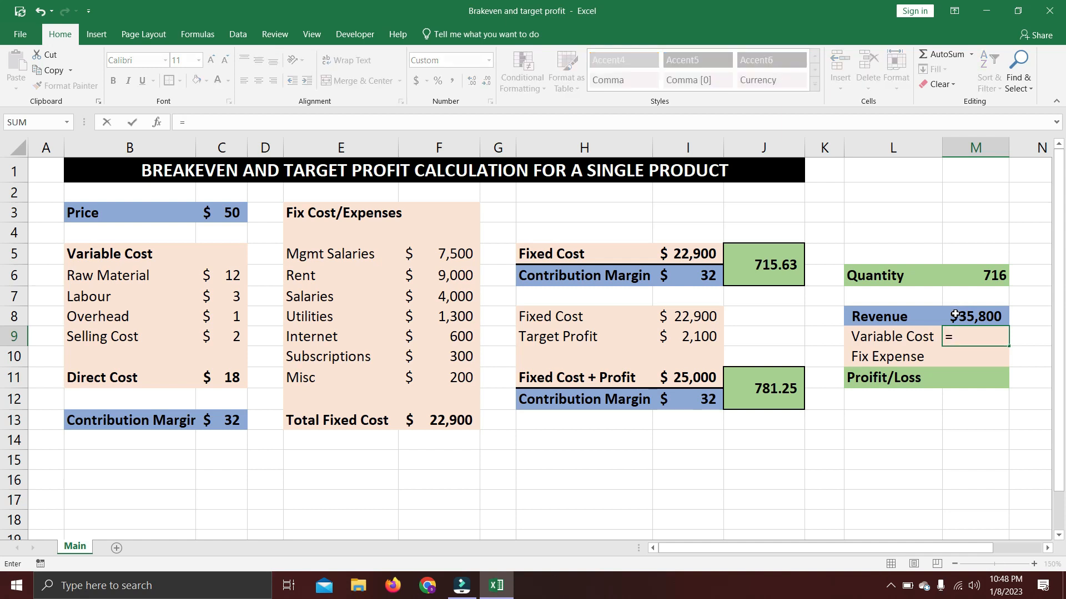
pyautogui.click(966, 278)
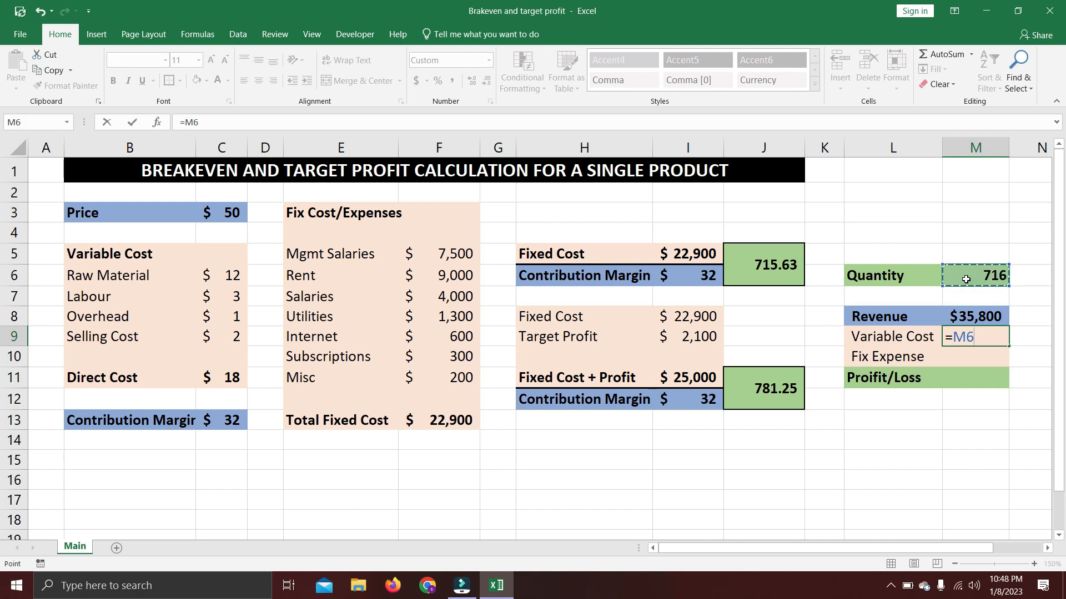
pyautogui.write('*')
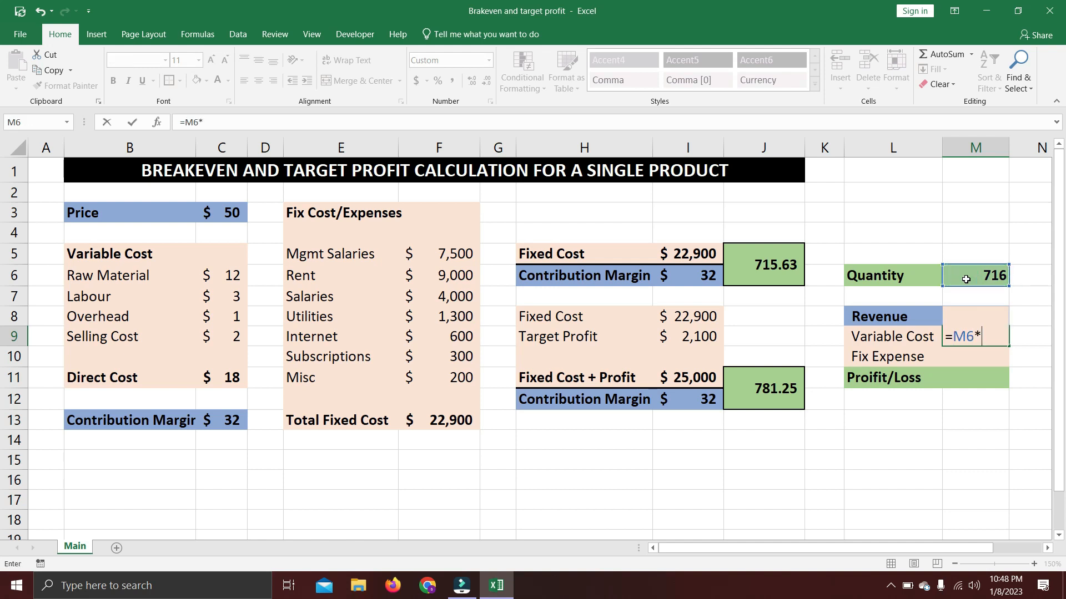
pyautogui.click(222, 379)
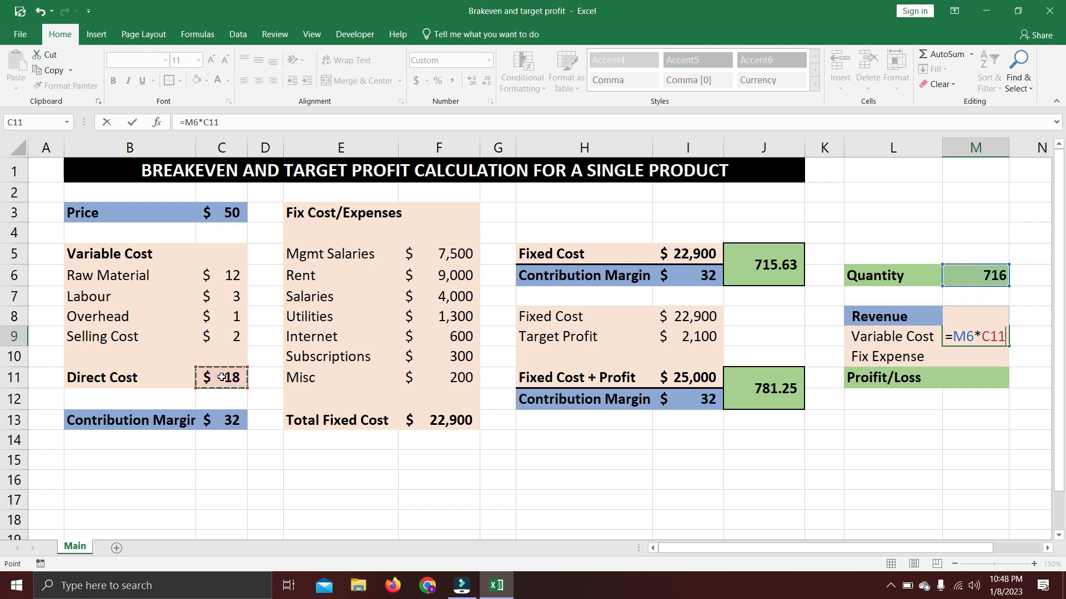
pyautogui.press('Return')
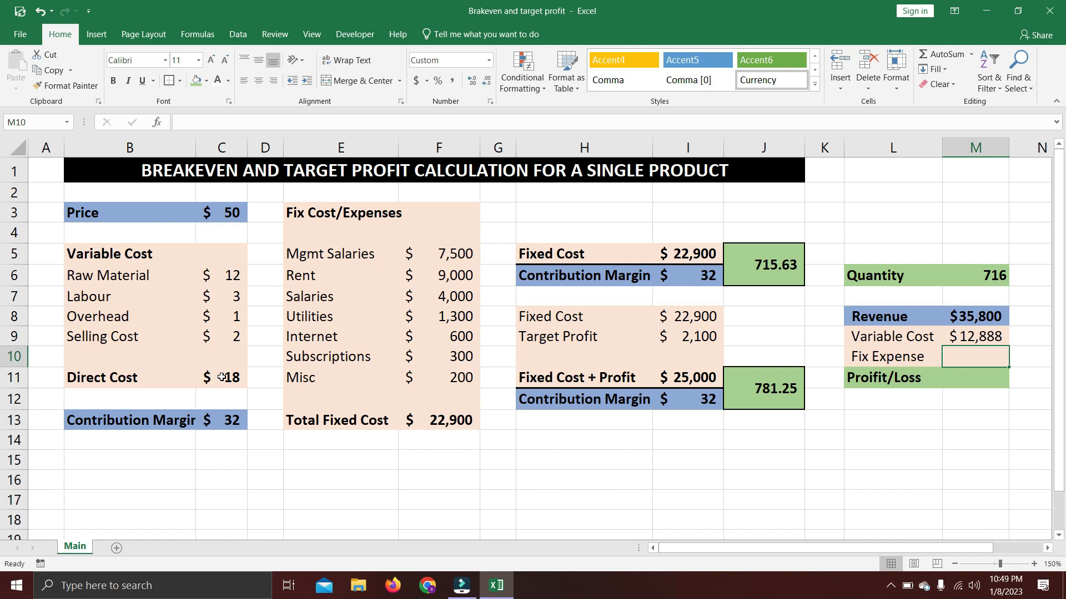
# Link Fix Expense in M10 to the Total Fixed Cost in F13.
pyautogui.write('=')
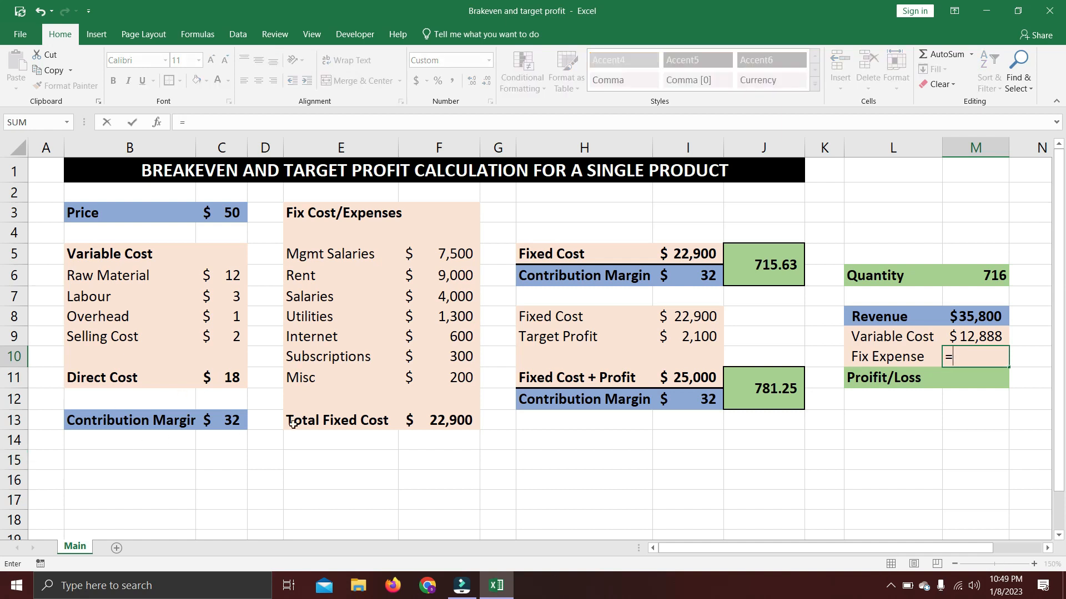
pyautogui.click(427, 424)
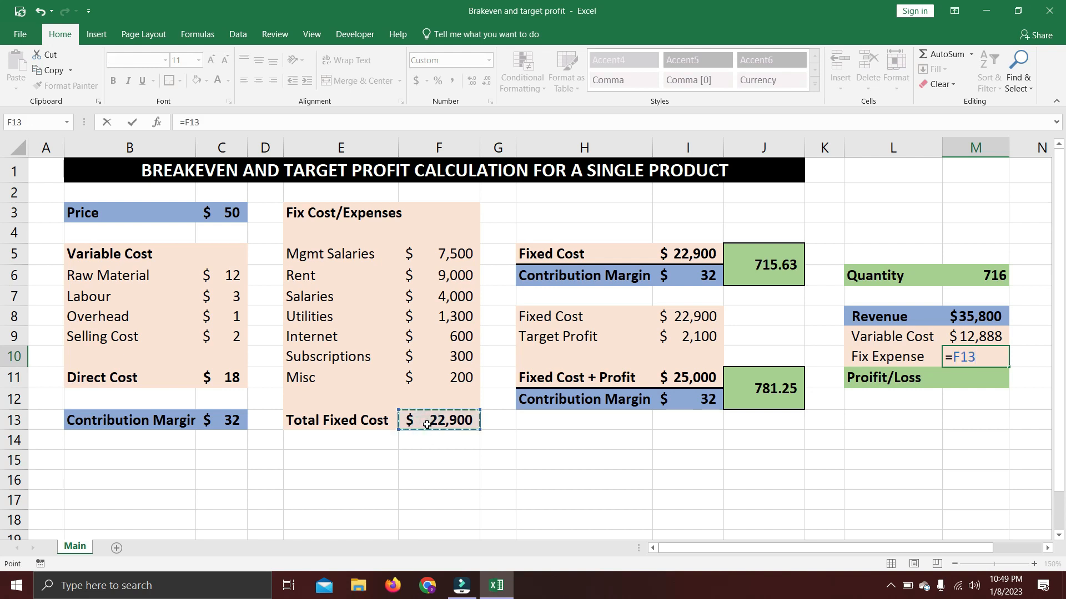
pyautogui.press('Return')
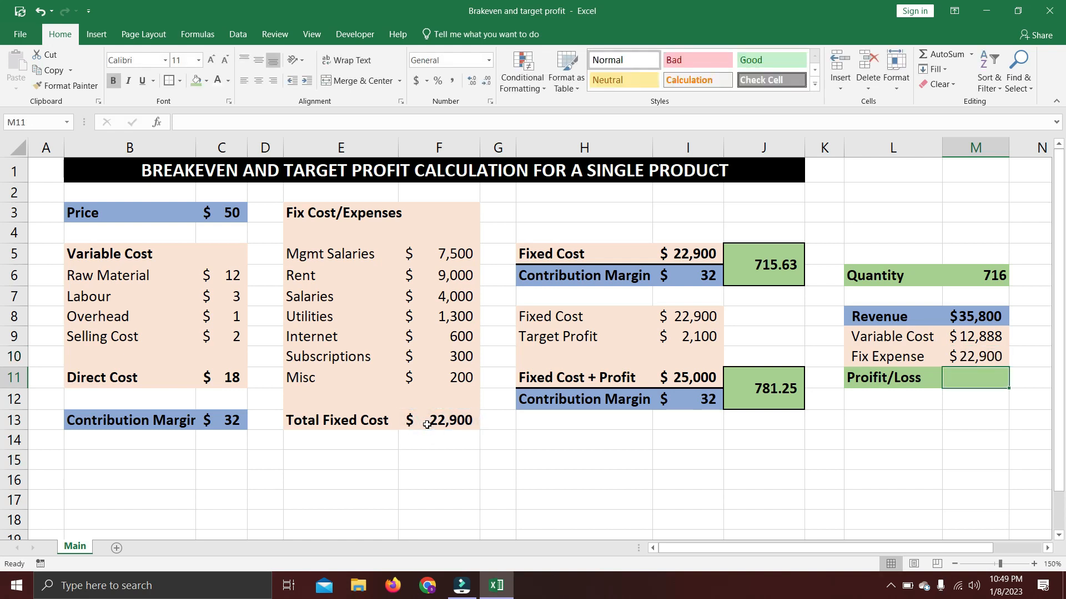
# Calculate Profit/Loss in M11 by subtracting the fix expense in M10 and the variable cost in M9 from the revenue in M8.
pyautogui.write('=')
pyautogui.press('Up')
pyautogui.press('Up')
pyautogui.press('Up')
pyautogui.write('-')
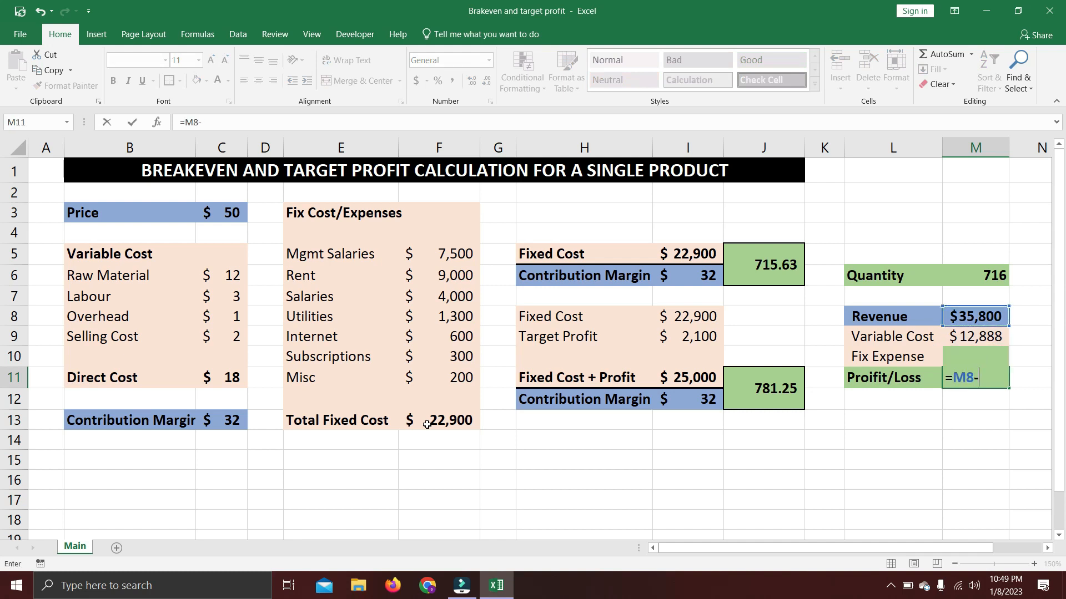
pyautogui.press('Up')
pyautogui.press('Up')
pyautogui.press('Down')
pyautogui.write('-')
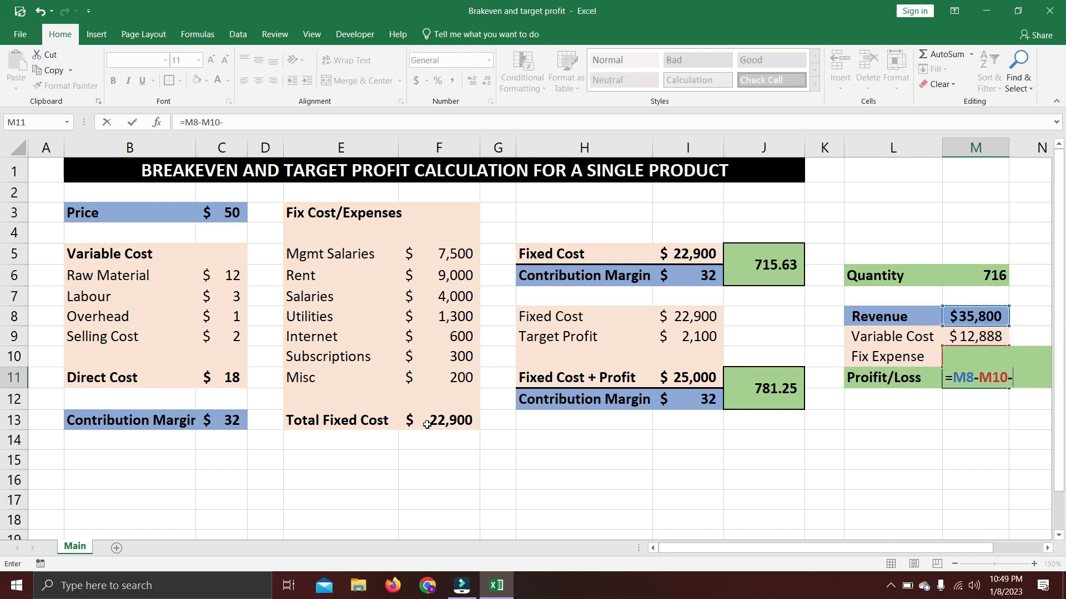
pyautogui.press('Up')
pyautogui.press('Up')
pyautogui.press('Return')
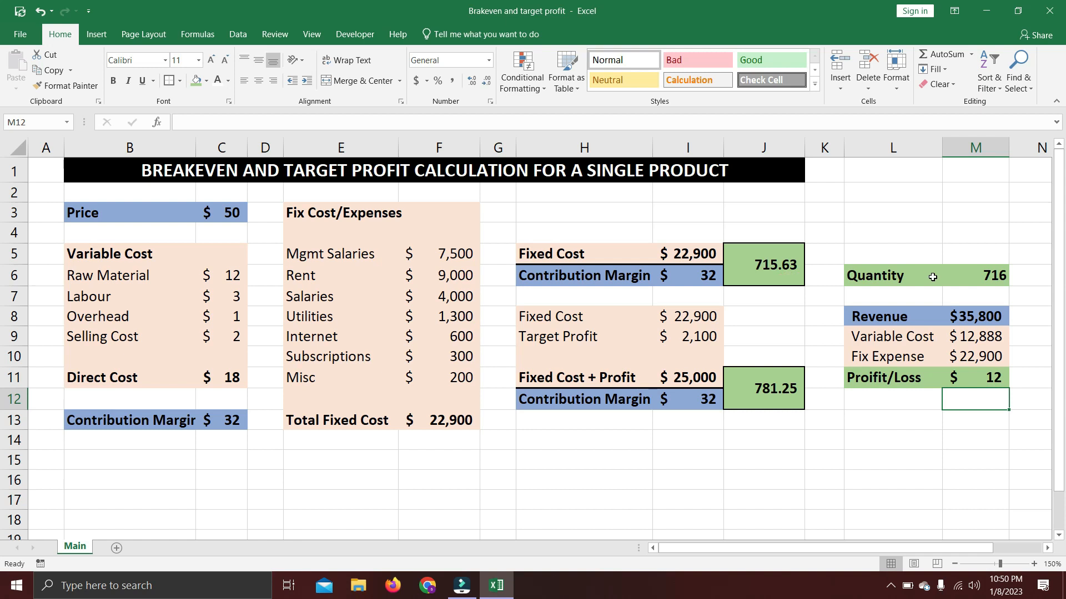
# Set the Quantity in M6 to the exact breakeven quantity of 715.63.
pyautogui.click(975, 276)
pyautogui.write('715.')
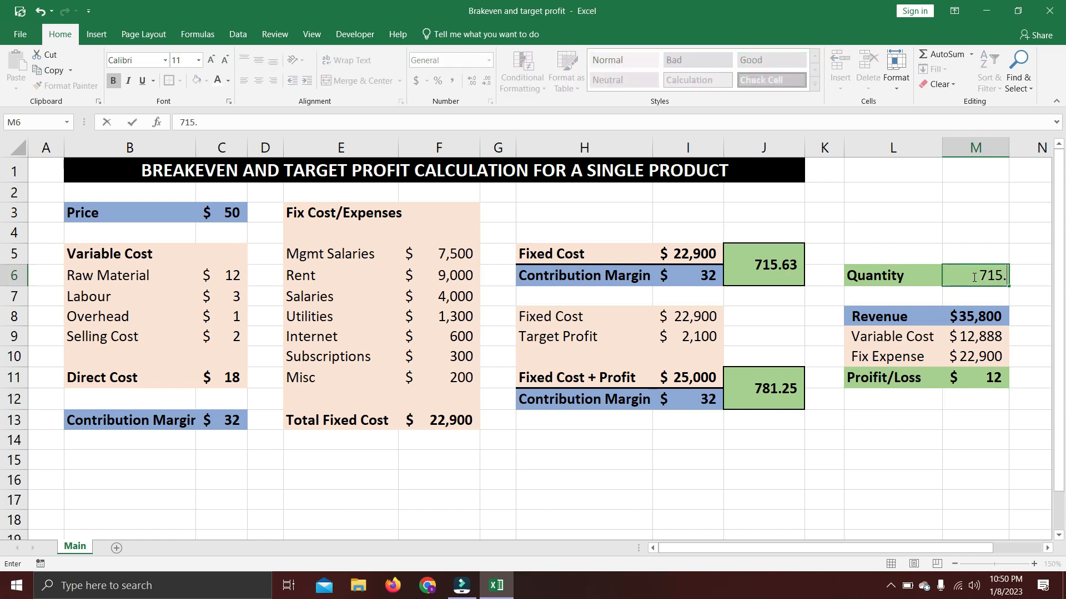
pyautogui.write('63')
pyautogui.press('Return')
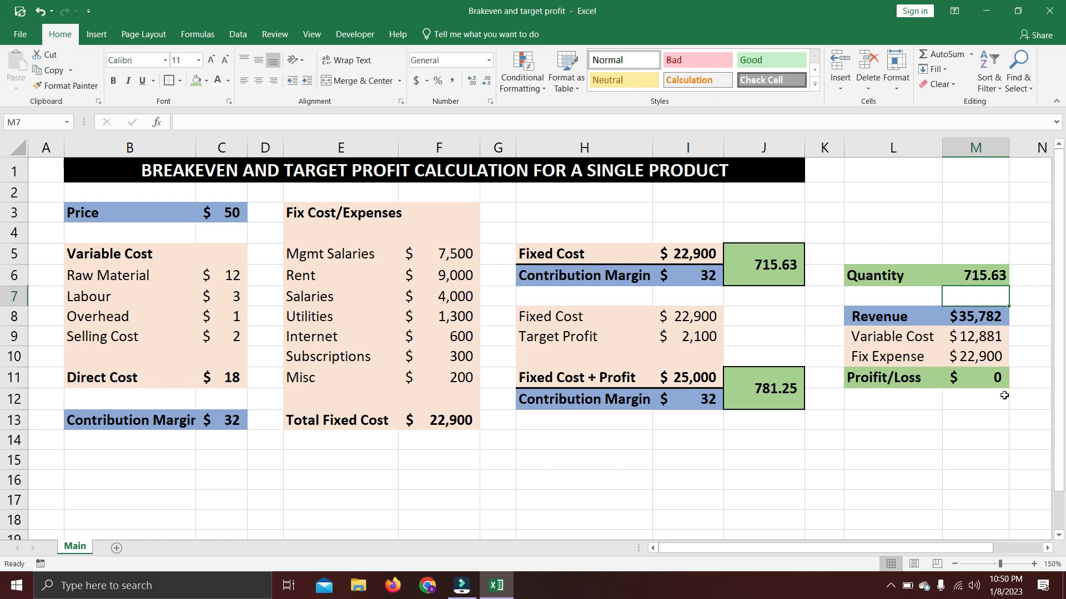
# Raise the Quantity in M6 by one unit above breakeven to 716.63.
pyautogui.click(954, 276)
pyautogui.doubleClick(954, 275)
pyautogui.click(964, 276)
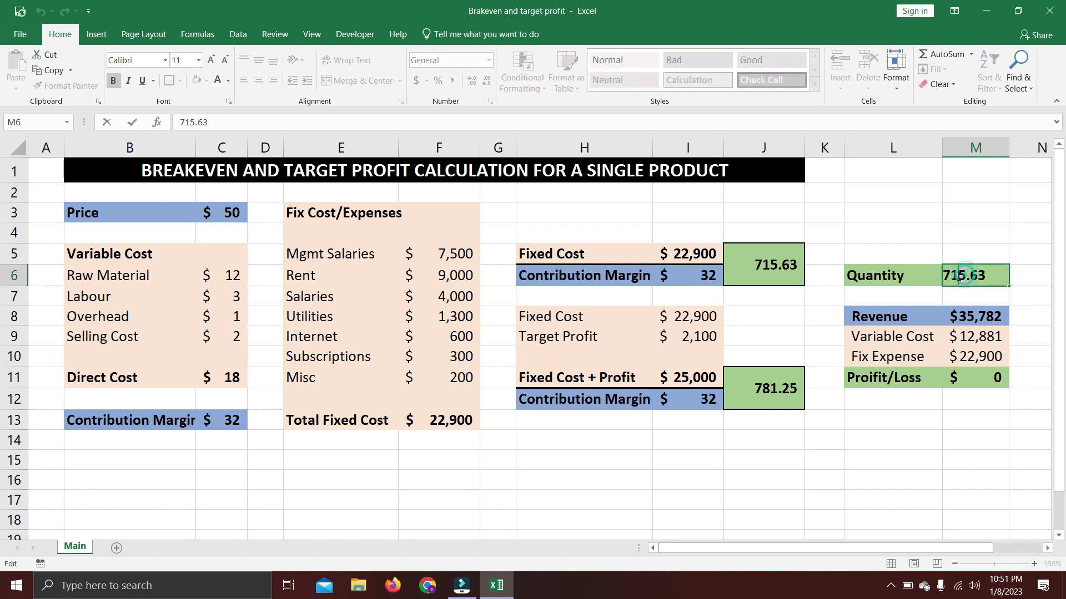
pyautogui.write('6')
pyautogui.click(961, 290)
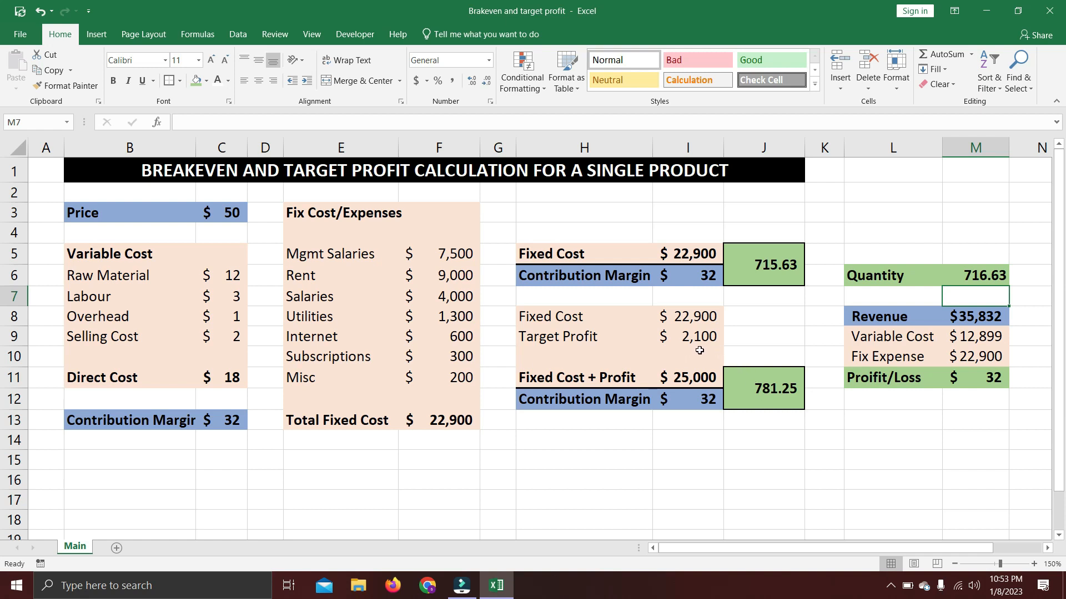
# Set the Quantity in M6 to the target profit quantity of 781.25.
pyautogui.click(953, 268)
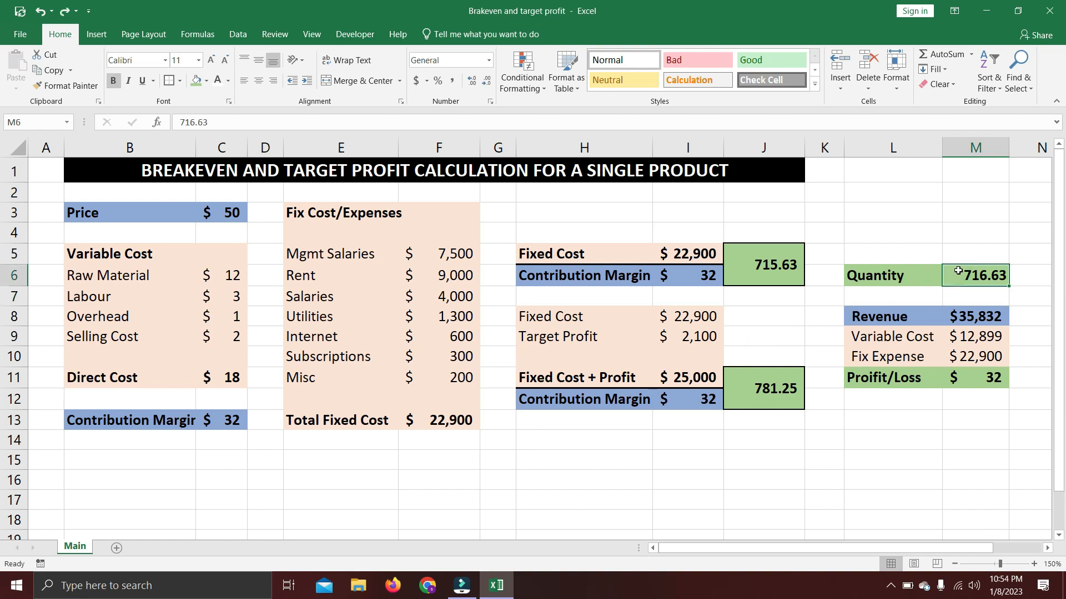
pyautogui.write('781.25')
pyautogui.press('Return')
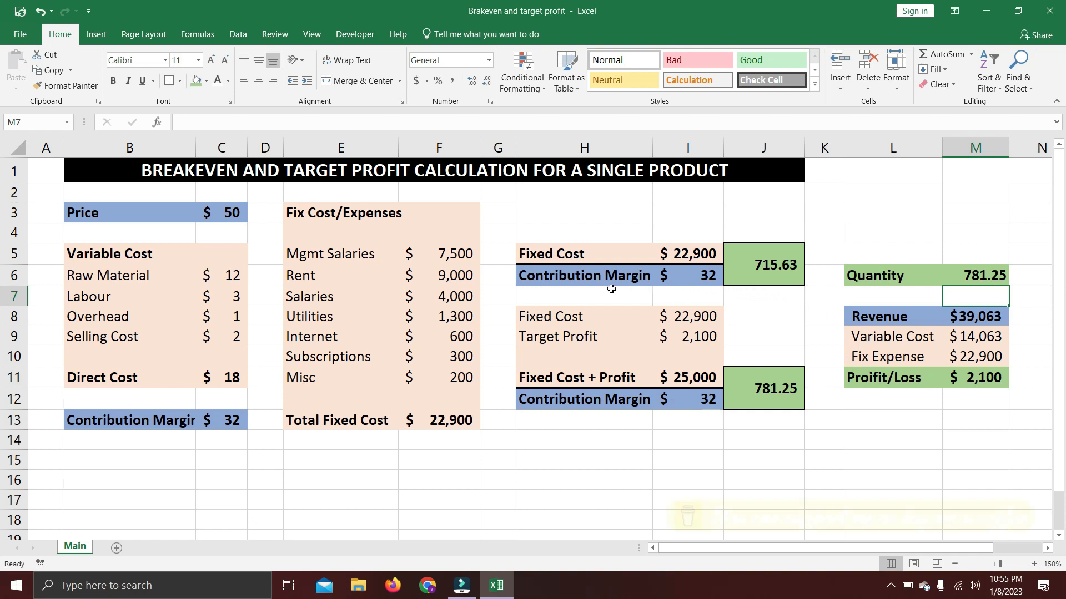
# Set the Raw Material cost in C6 to 15 and inspect the recalculated breakeven and target profit quantities.
pyautogui.doubleClick(234, 275)
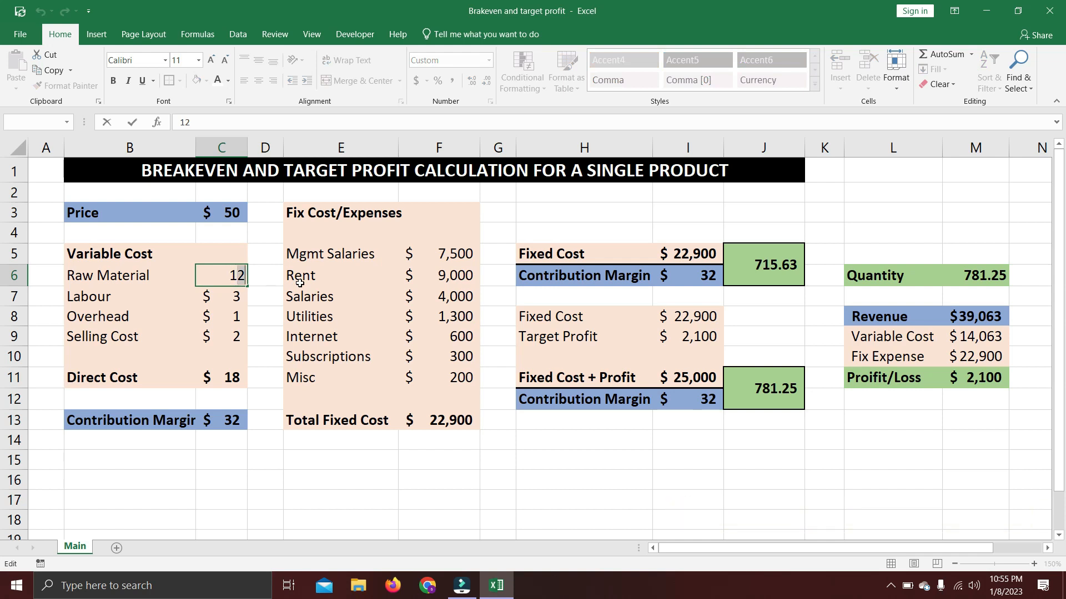
pyautogui.write('5')
pyautogui.press('Return')
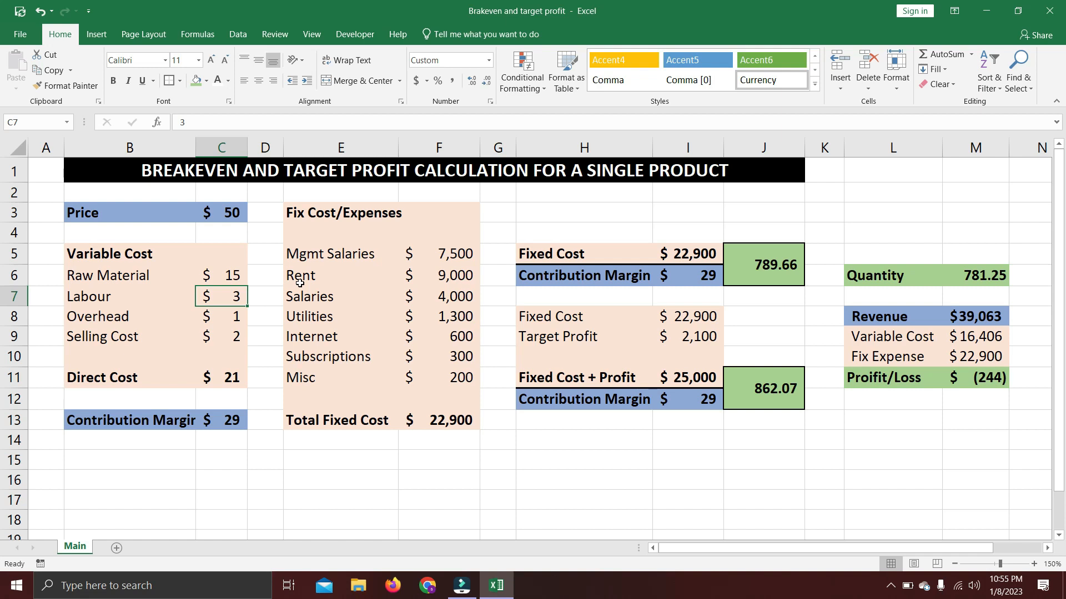
pyautogui.click(776, 283)
pyautogui.click(779, 402)
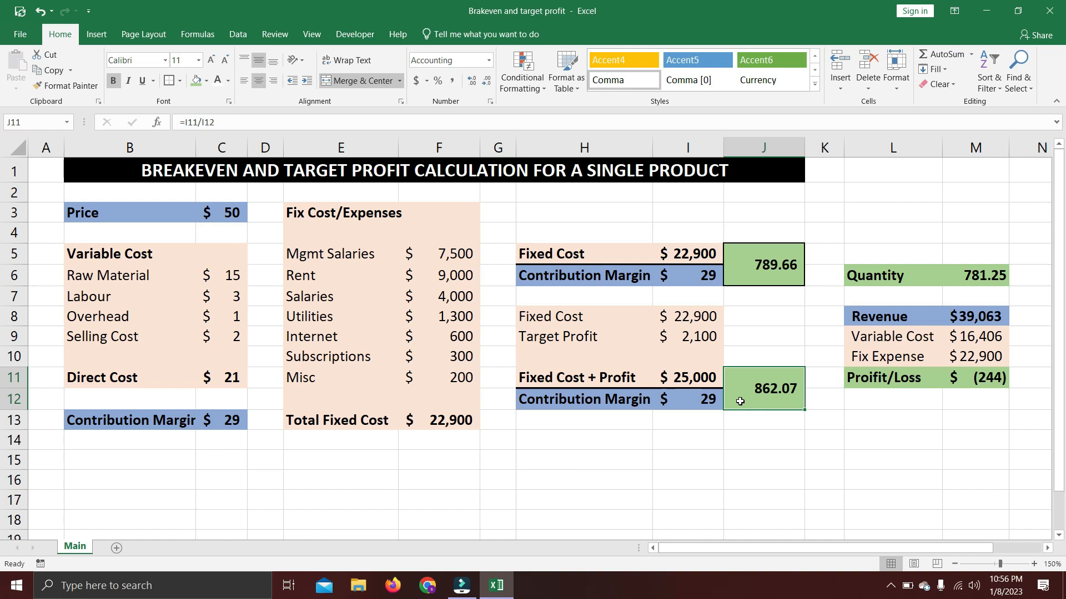
pyautogui.click(713, 403)
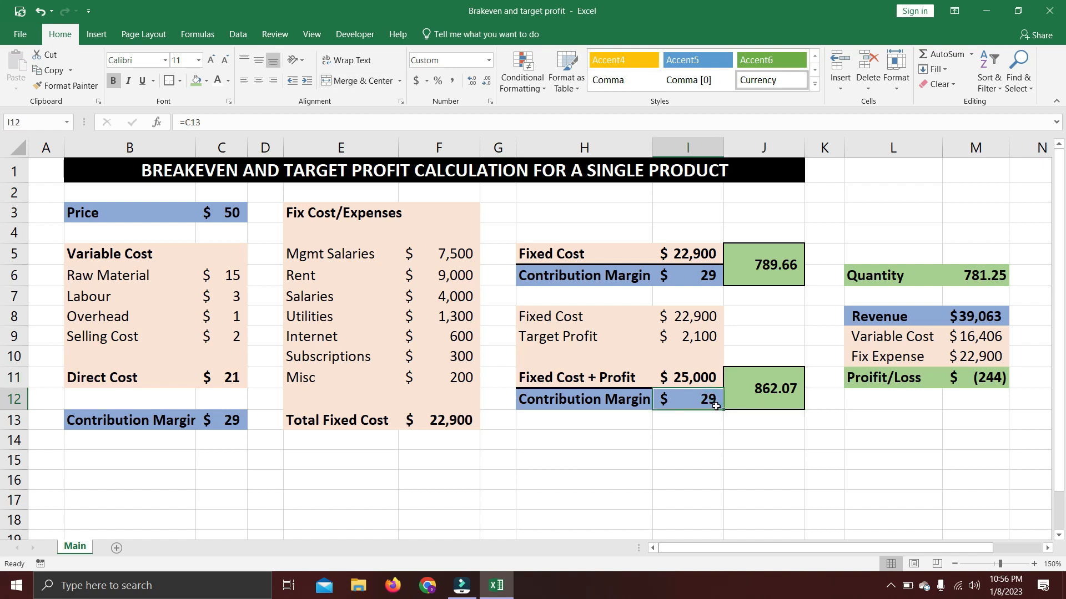
# Set the Target Profit in I9 to 5100.
pyautogui.click(687, 340)
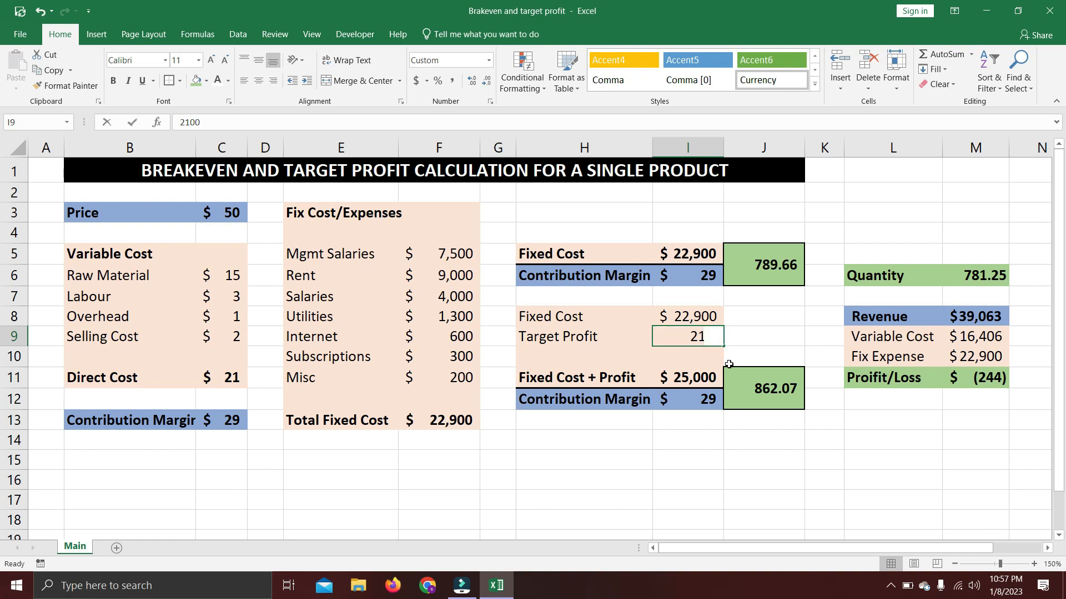
pyautogui.write('5,')
pyautogui.write('100')
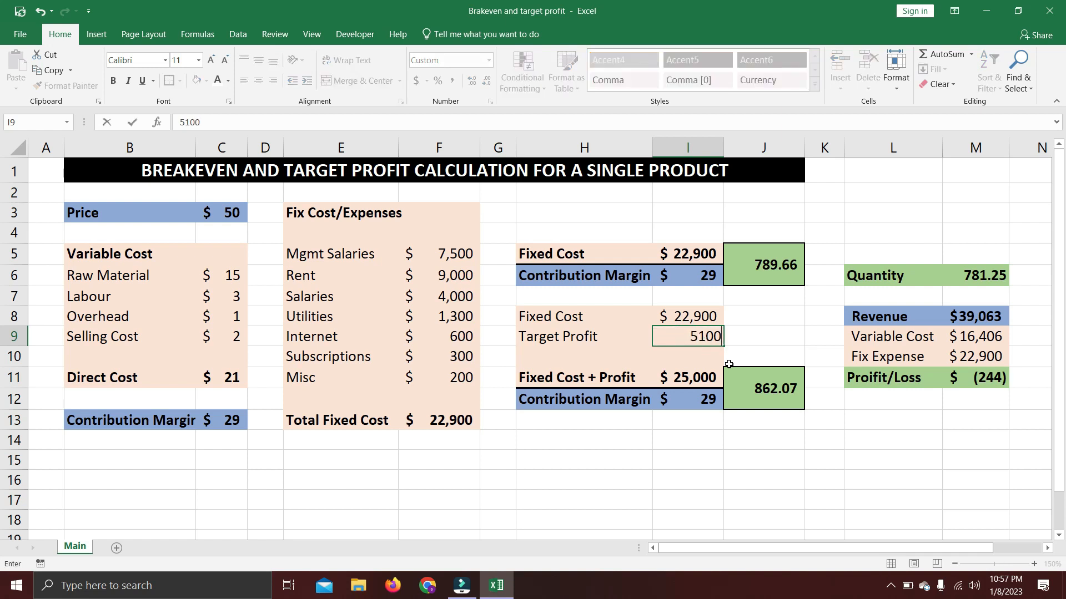
pyautogui.press('Return')
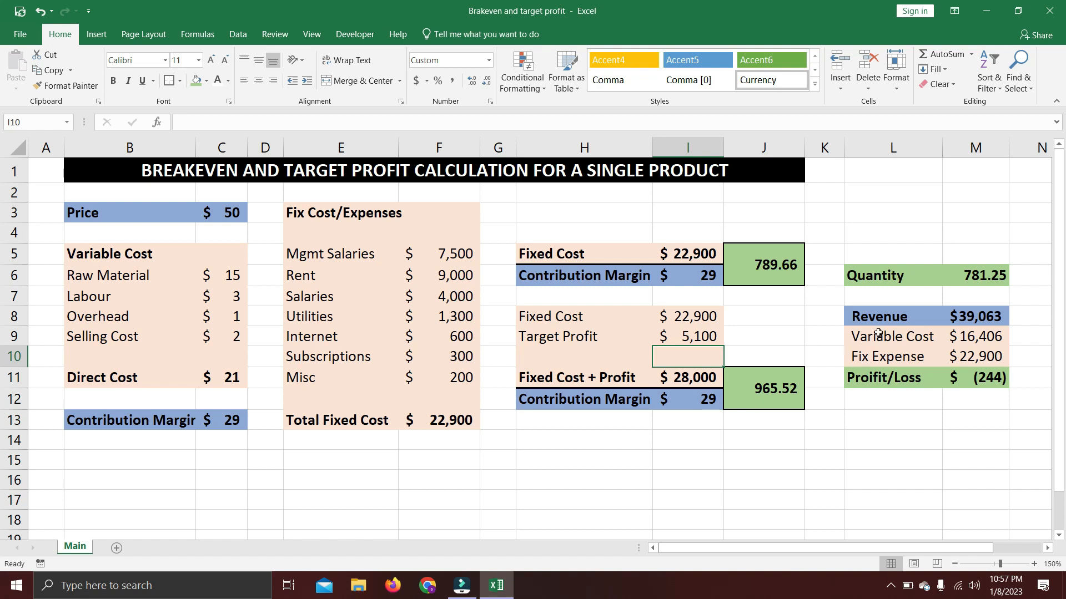
# Set the Quantity in M6 to the new target profit quantity of 965.52.
pyautogui.click(966, 280)
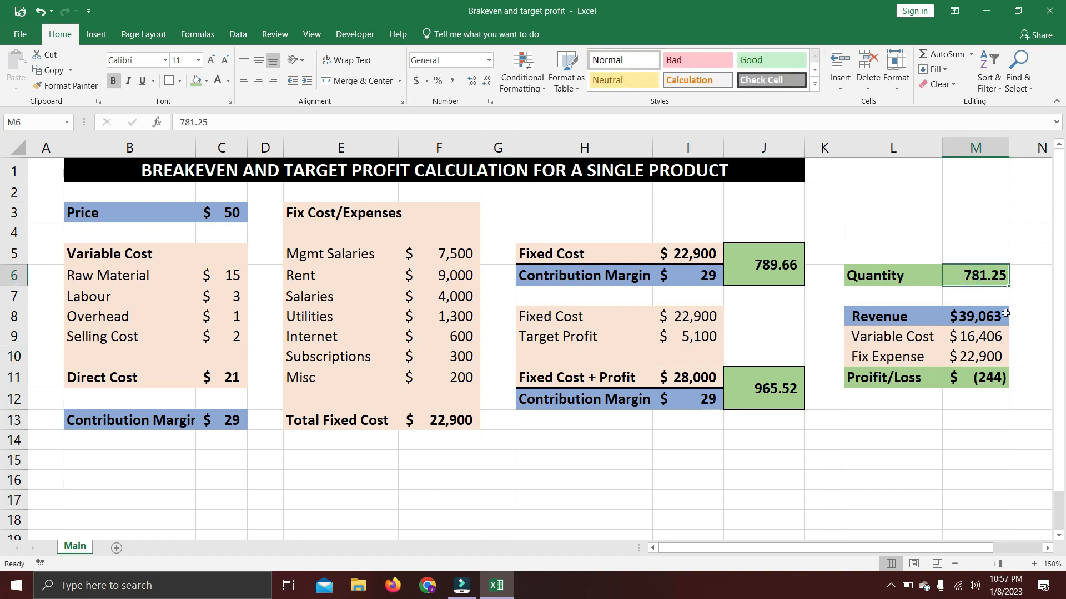
pyautogui.write('965.52')
pyautogui.press('Return')
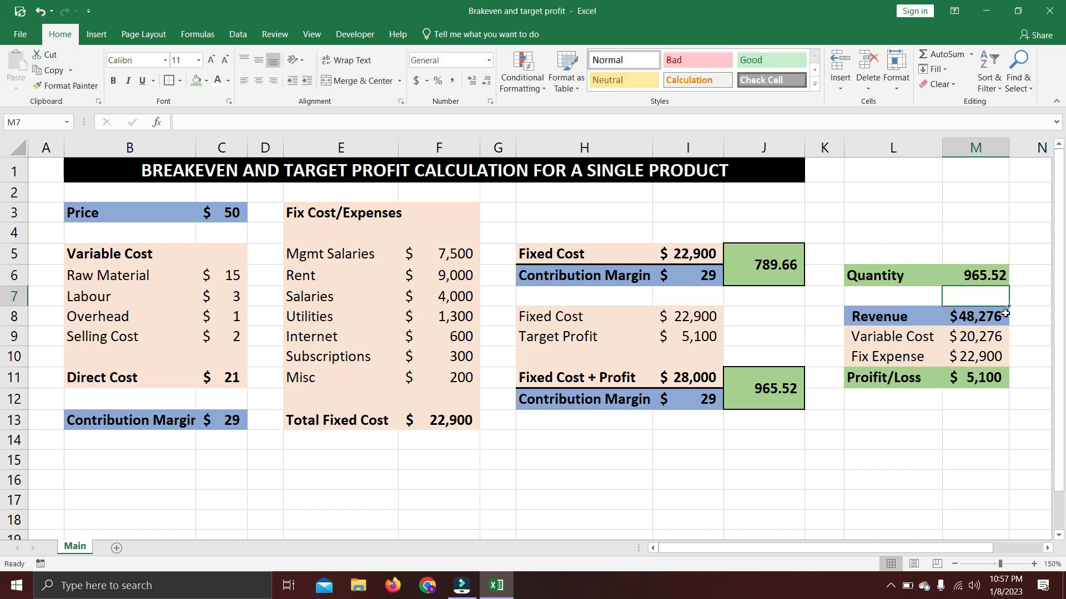